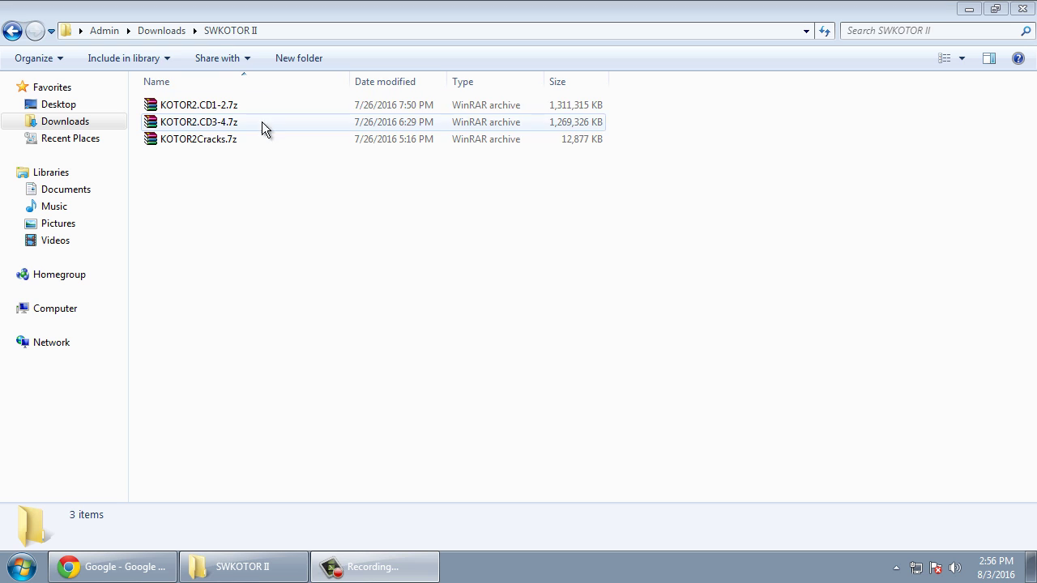
# Step: Extract KOTOR2.CD1-2.7z and KOTOR2.CD3-4.7z each into a folder of its own name
pyautogui.click(235, 106)
pyautogui.rightClick(222, 104)
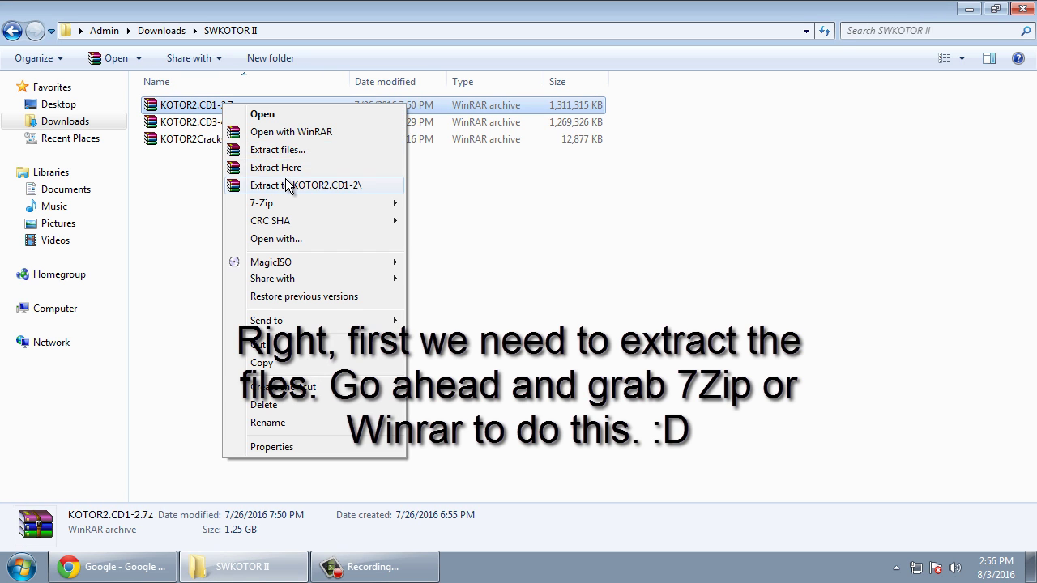
pyautogui.click(301, 185)
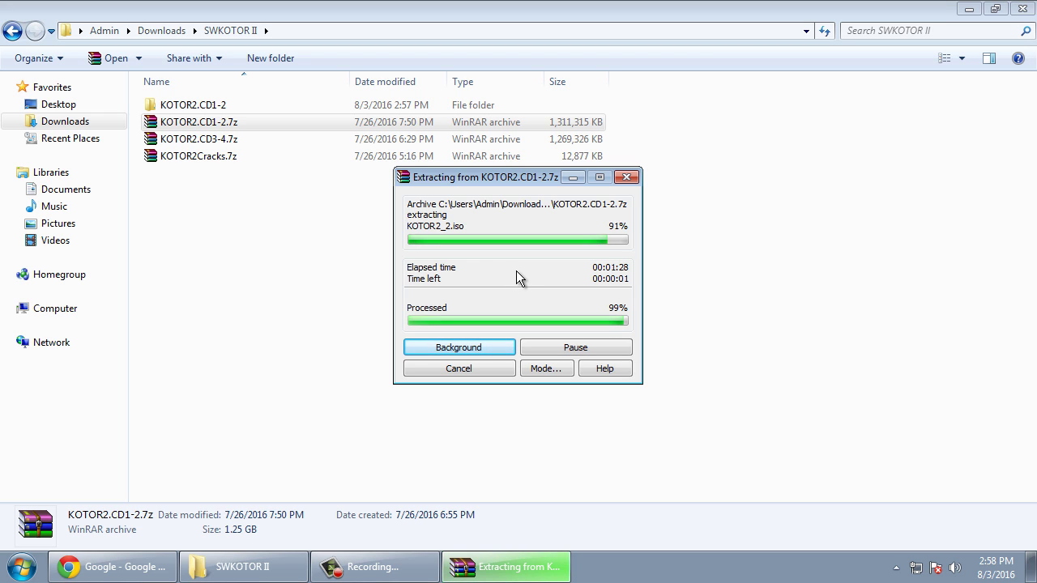
pyautogui.rightClick(238, 140)
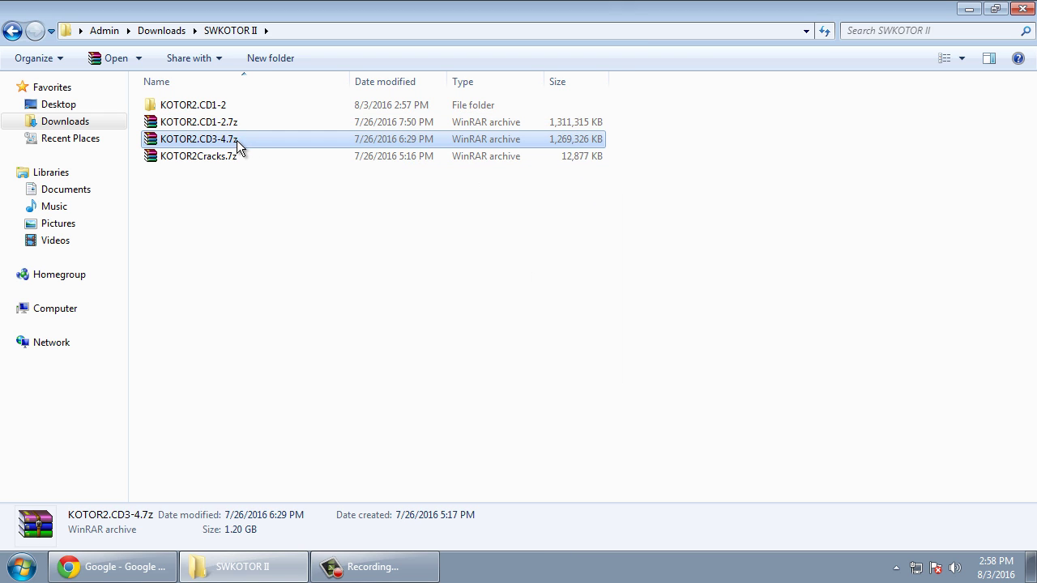
pyautogui.click(291, 218)
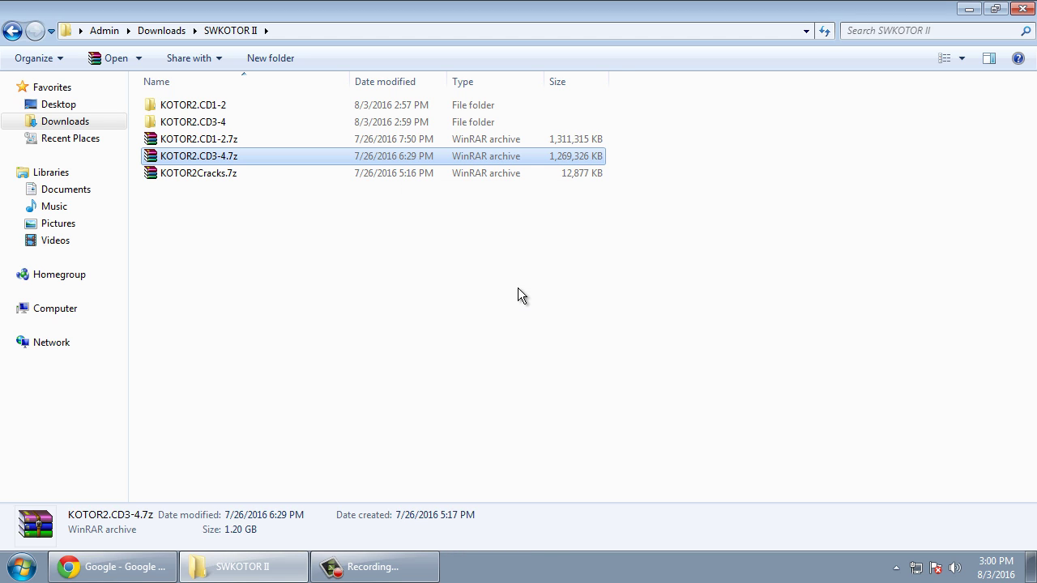
# Step: Check the contents of the extracted KOTOR2.CD3-4 and KOTOR2.CD1-2 folders, returning to the SWKOTOR II folder each time
pyautogui.doubleClick(252, 120)
pyautogui.click(10, 30)
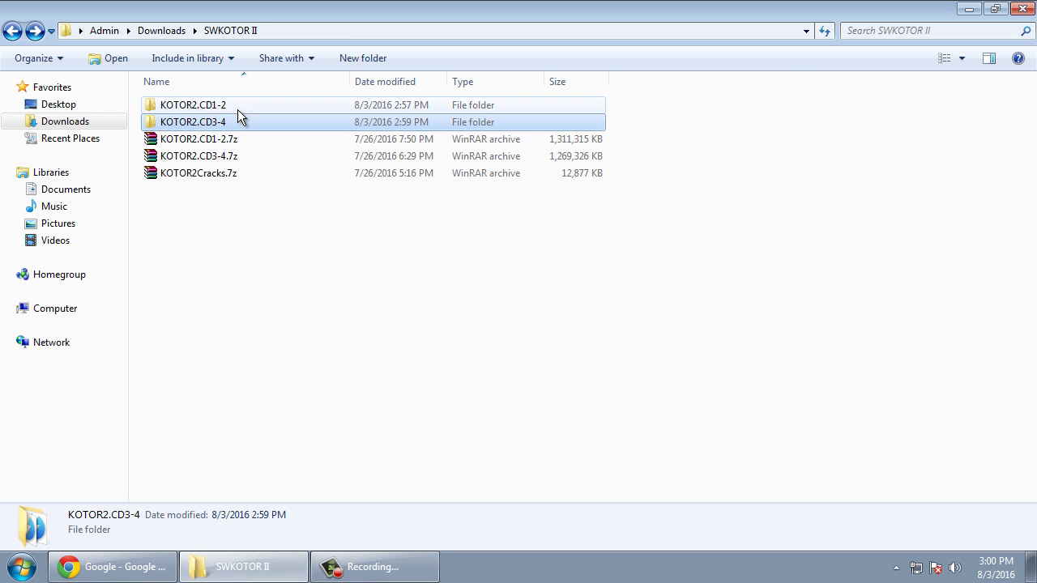
pyautogui.doubleClick(237, 108)
pyautogui.click(10, 30)
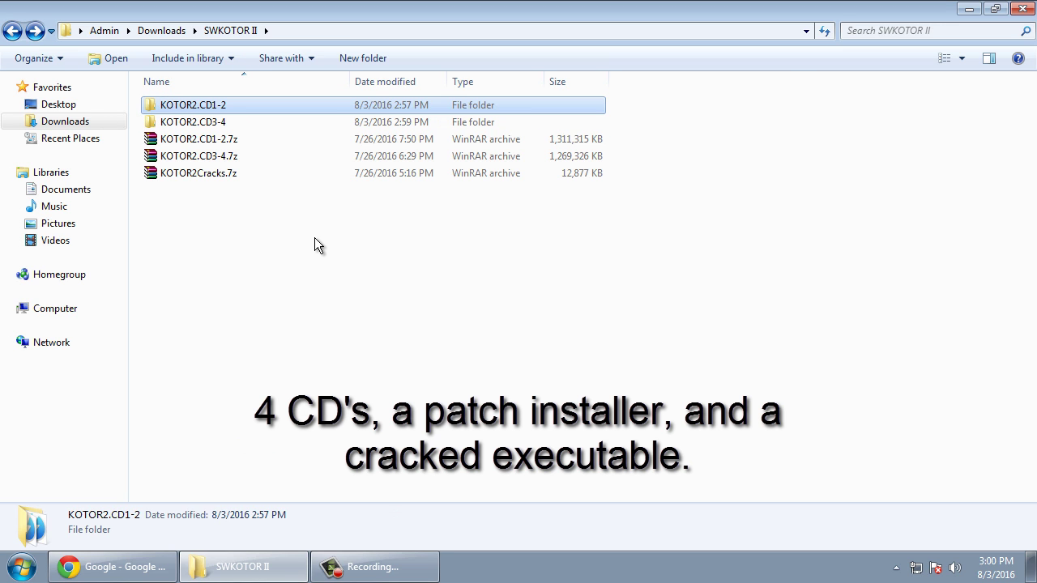
# Step: Extract KOTOR2Cracks.7z into its own KOTOR2Cracks folder
pyautogui.click(217, 173)
pyautogui.rightClick(217, 173)
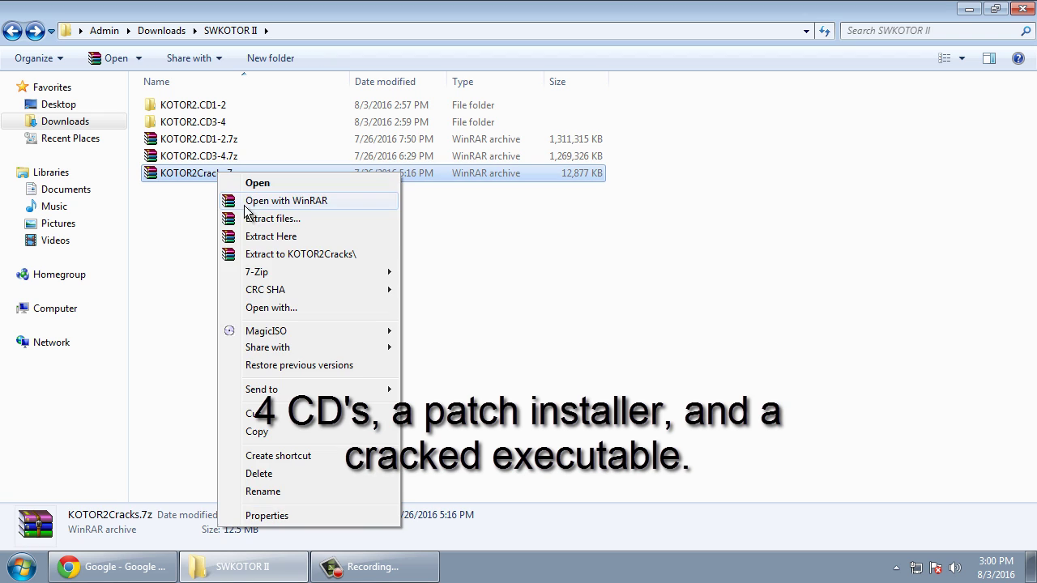
pyautogui.click(267, 253)
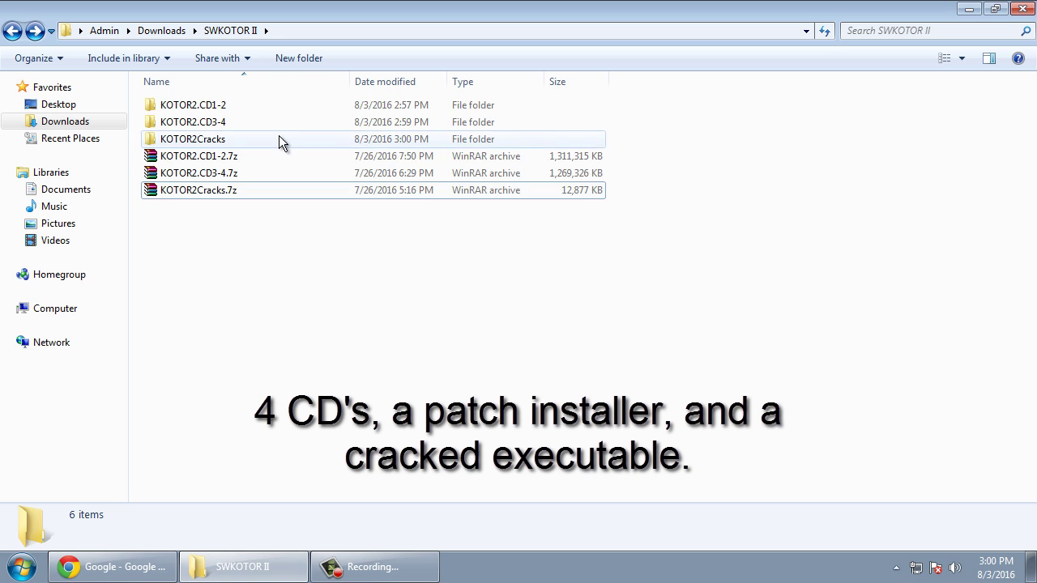
# Step: Look through the files in the nested KOTOR2Cracks folder, then return to the SWKOTOR II folder
pyautogui.doubleClick(278, 140)
pyautogui.doubleClick(255, 113)
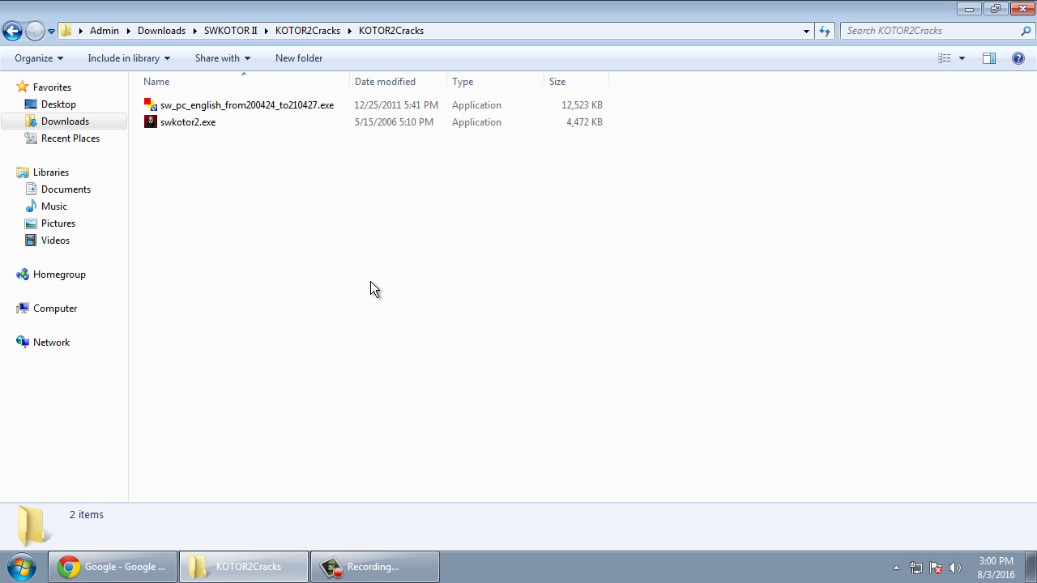
pyautogui.click(12, 30)
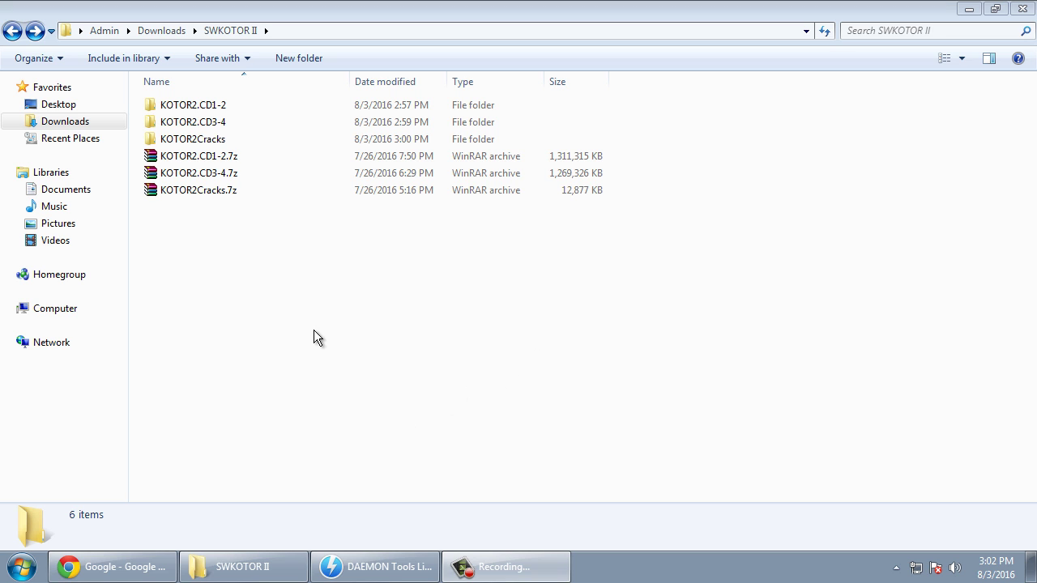
# Step: Switch to DAEMON Tools Lite and mount KOTOR2_1.iso from the KOTOR2.CD1-2 folder
pyautogui.click(384, 570)
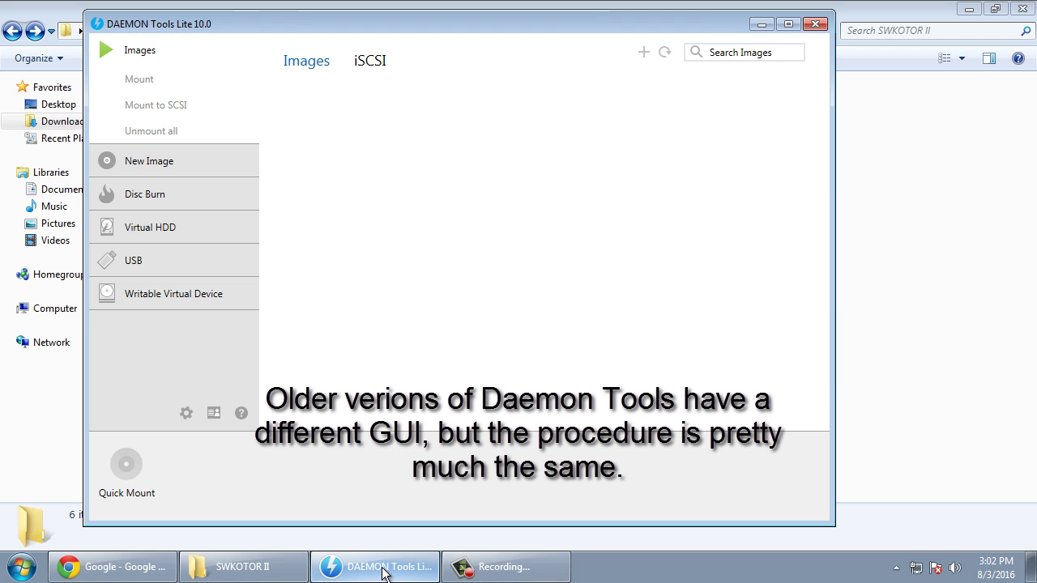
pyautogui.doubleClick(477, 317)
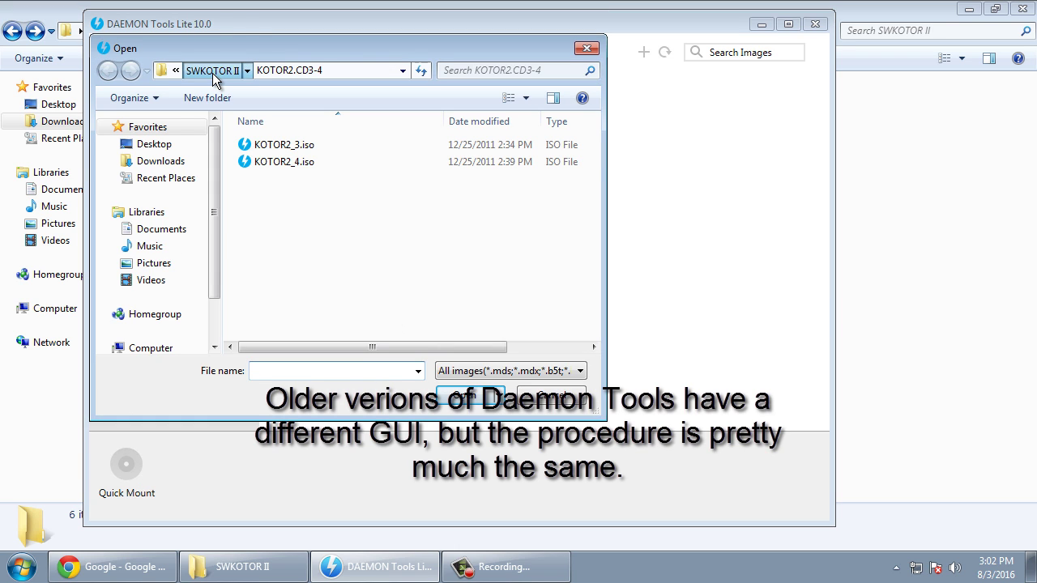
pyautogui.click(213, 71)
pyautogui.doubleClick(320, 146)
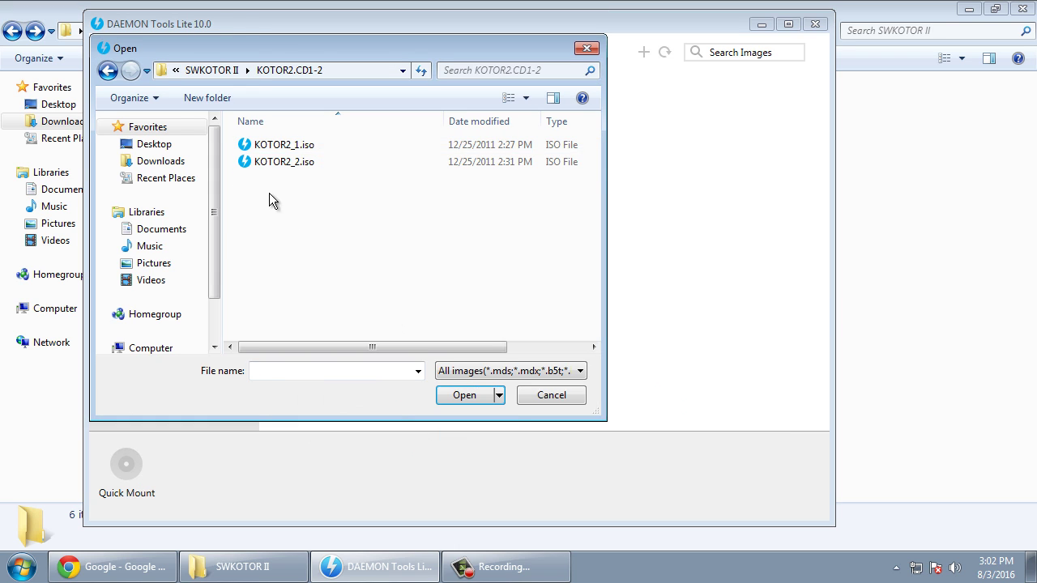
pyautogui.doubleClick(284, 154)
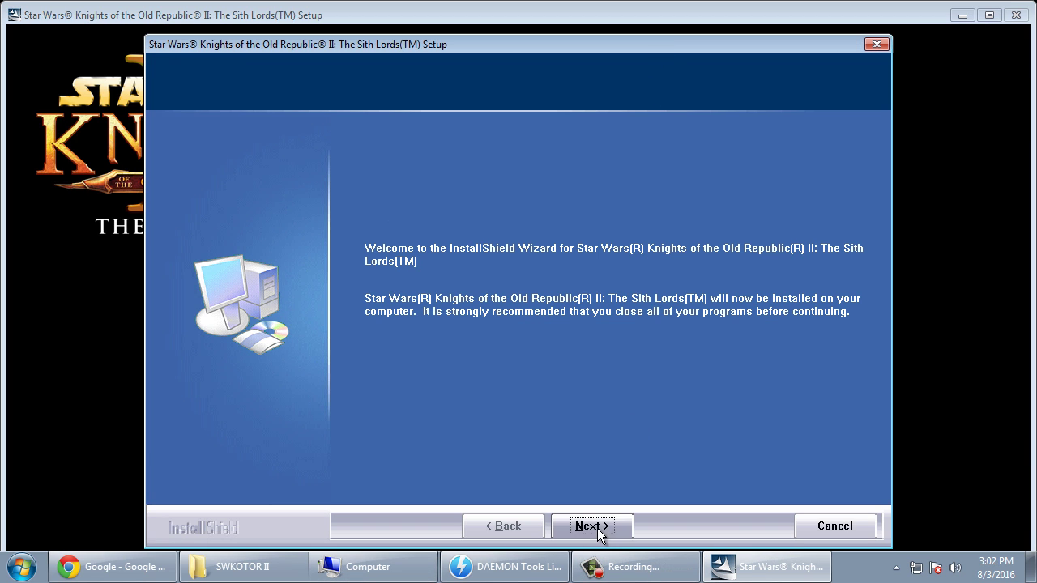
# Step: Go past the setup wizard's welcome page and accept the license agreement
pyautogui.click(596, 528)
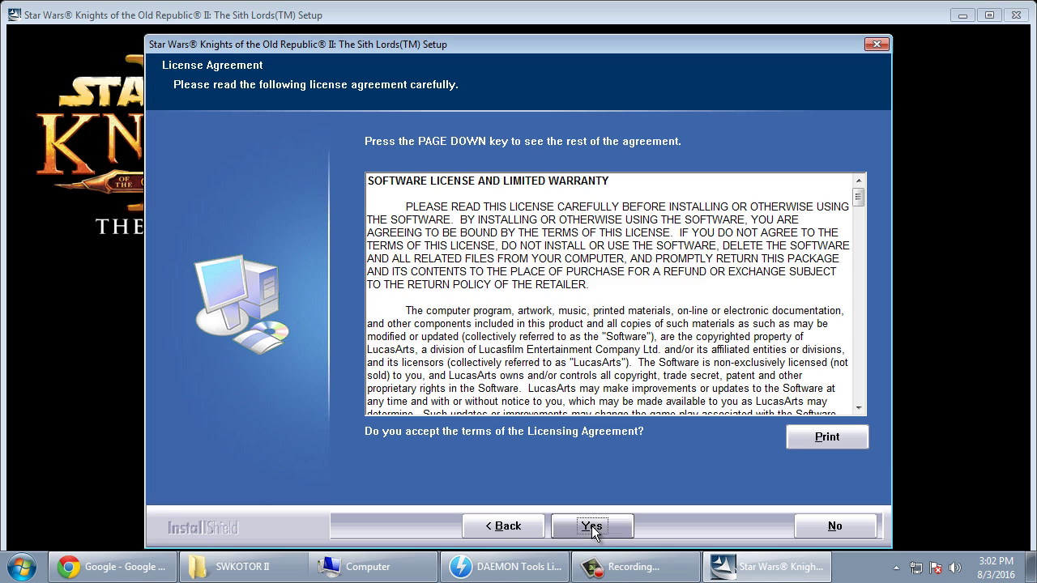
pyautogui.click(591, 526)
pyautogui.click(597, 344)
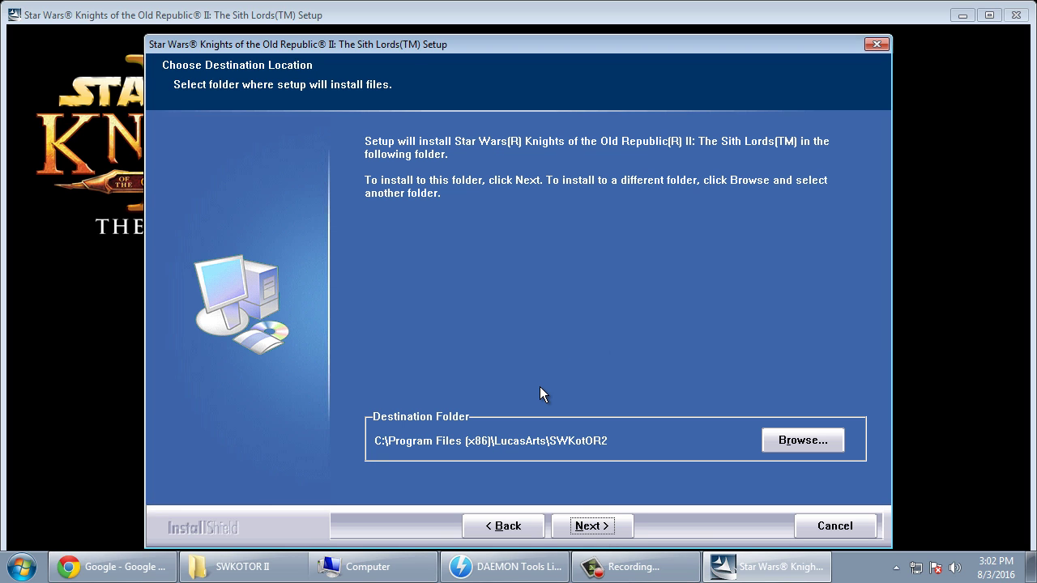
# Step: Set the installation destination to C:\SWKotOR2 and proceed with the suggested program folder
pyautogui.click(768, 440)
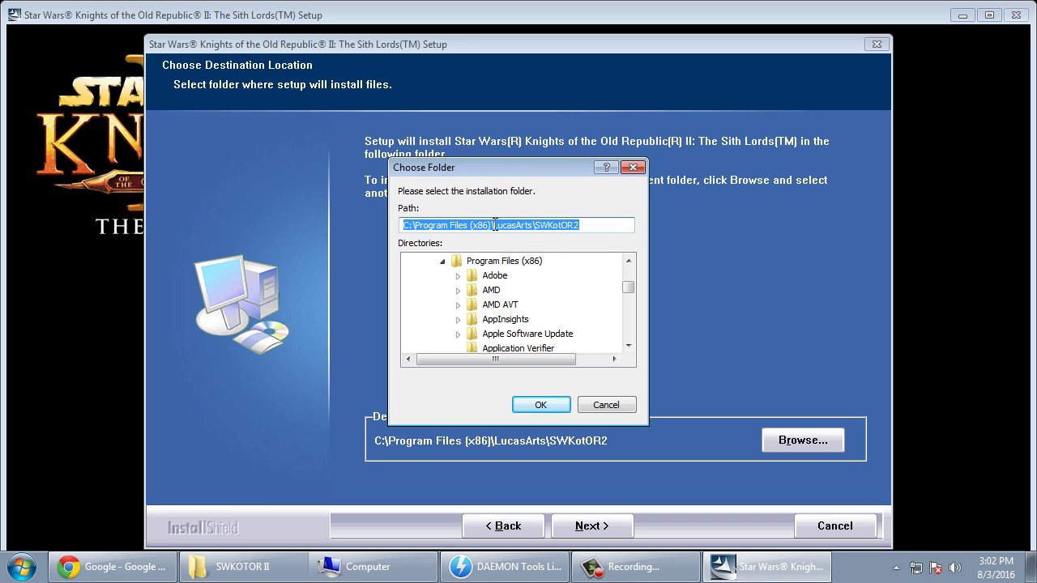
pyautogui.moveTo(534, 229); pyautogui.dragTo(421, 231)
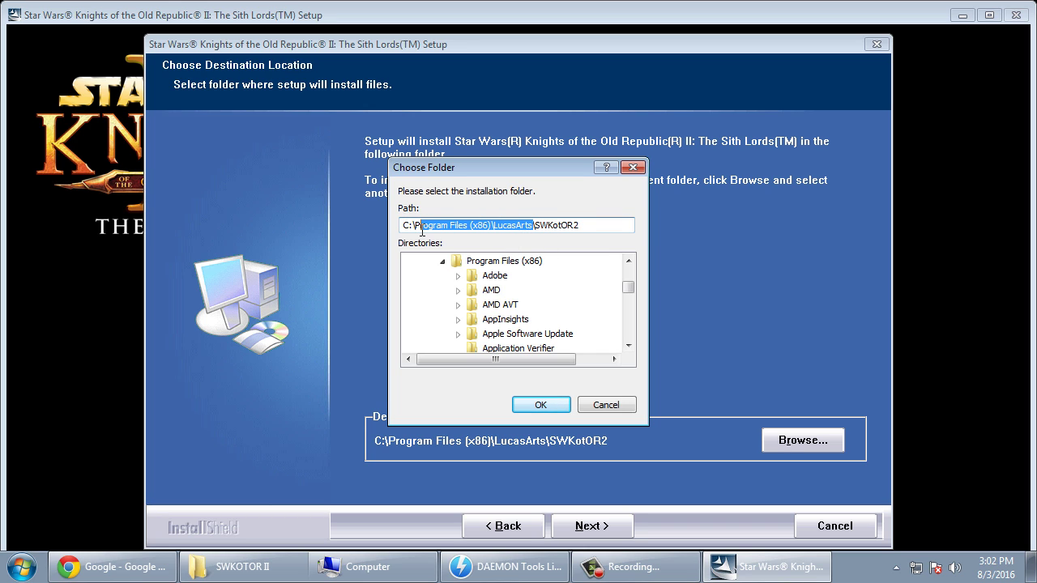
pyautogui.press('BackSpace')
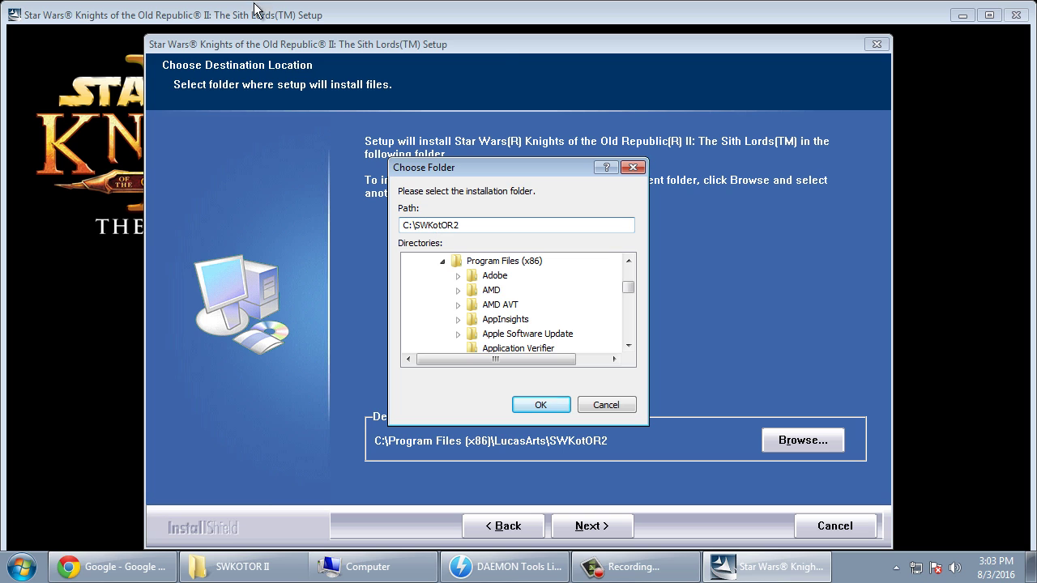
pyautogui.click(520, 402)
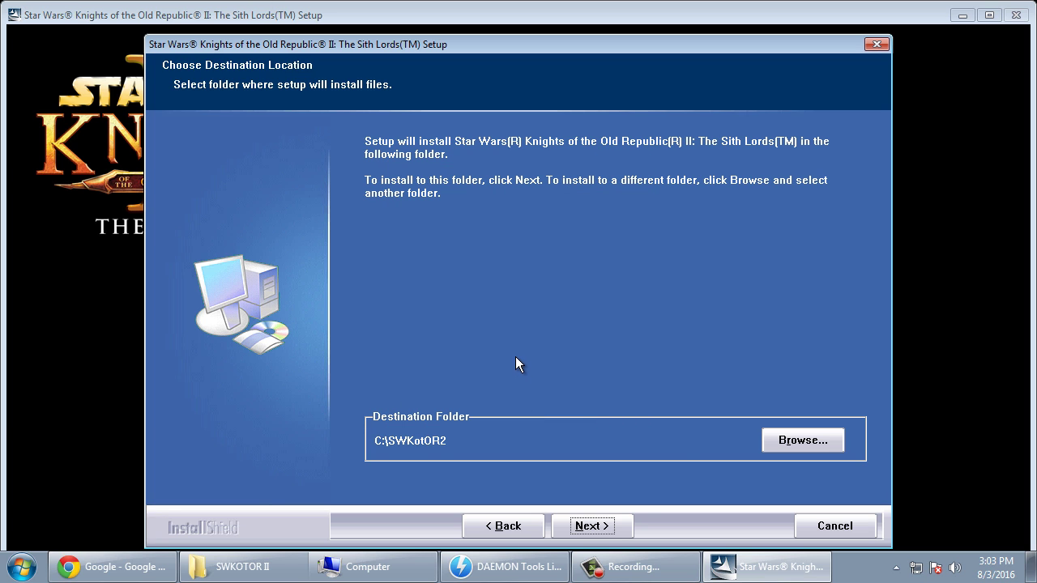
pyautogui.click(615, 525)
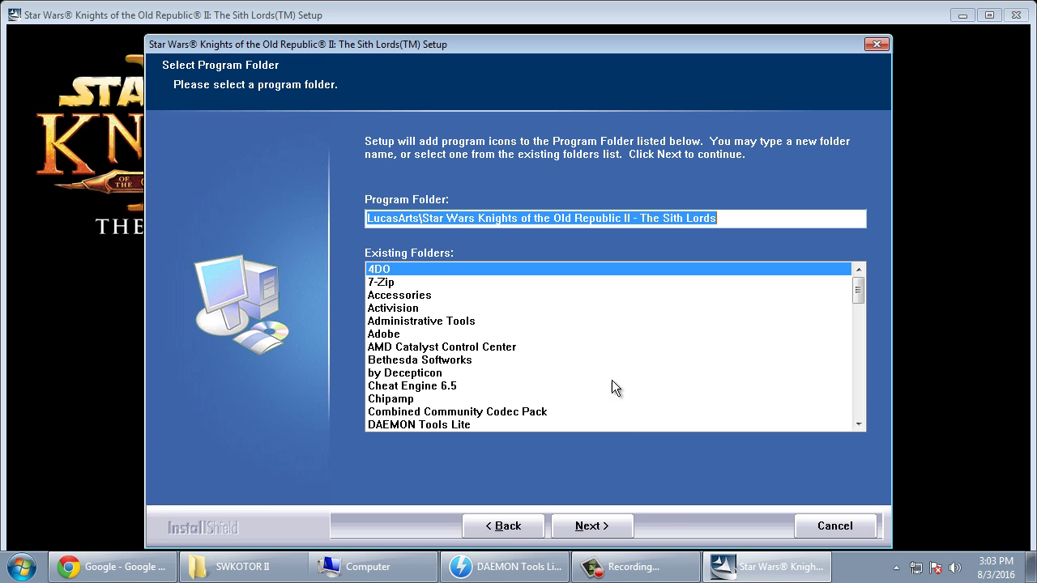
pyautogui.click(594, 528)
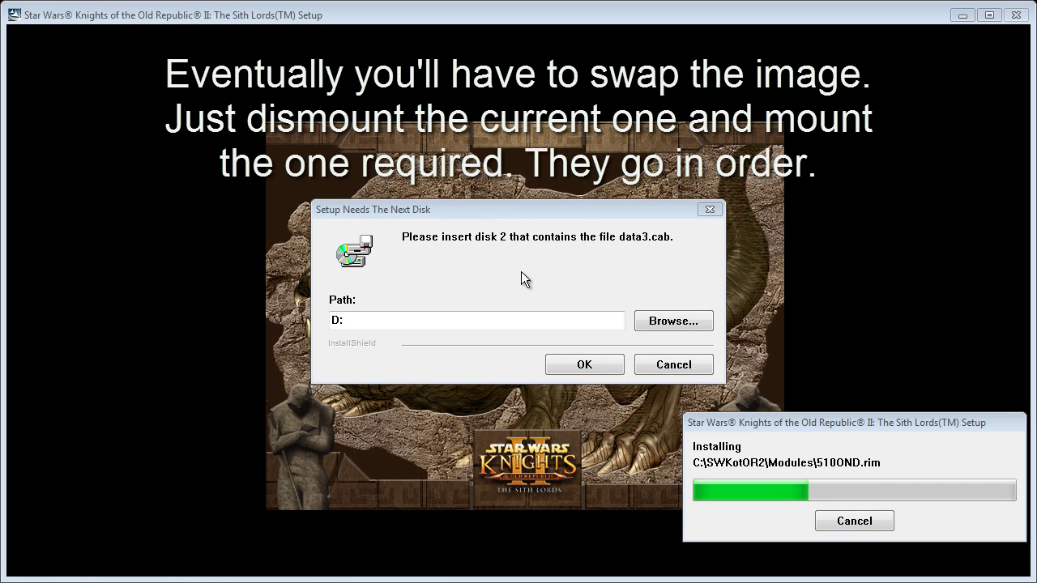
# Step: Switch to DAEMON Tools Lite and unmount the KOTOR2_1 image from drive D, approving removal despite open handles
pyautogui.click(521, 273)
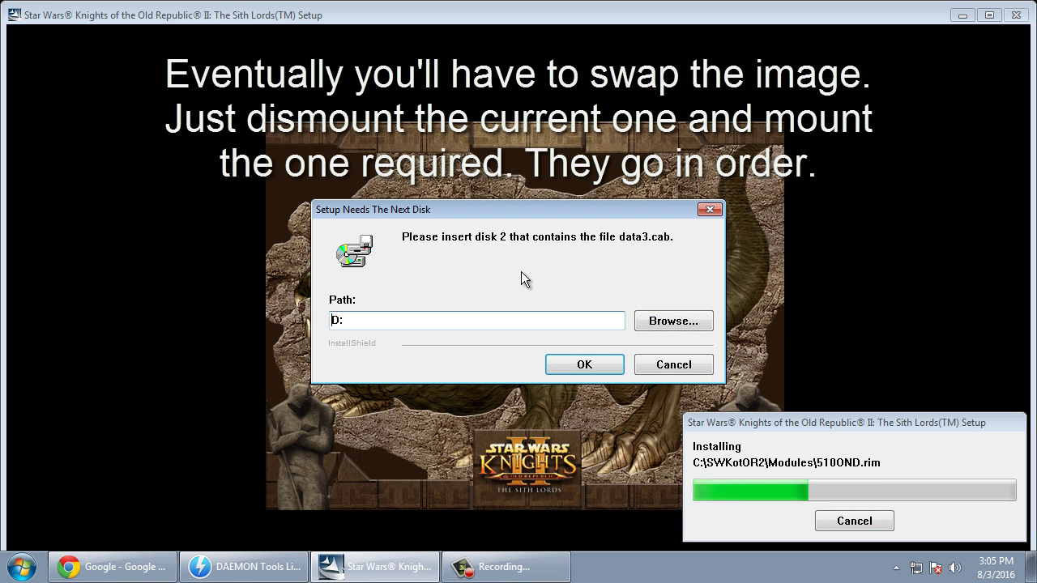
pyautogui.click(290, 568)
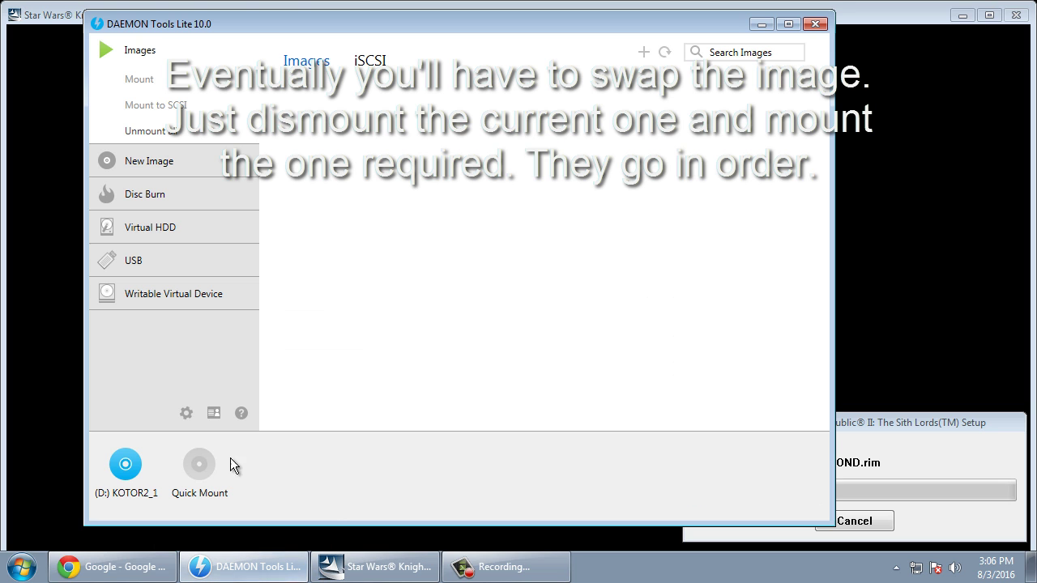
pyautogui.moveTo(130, 472)
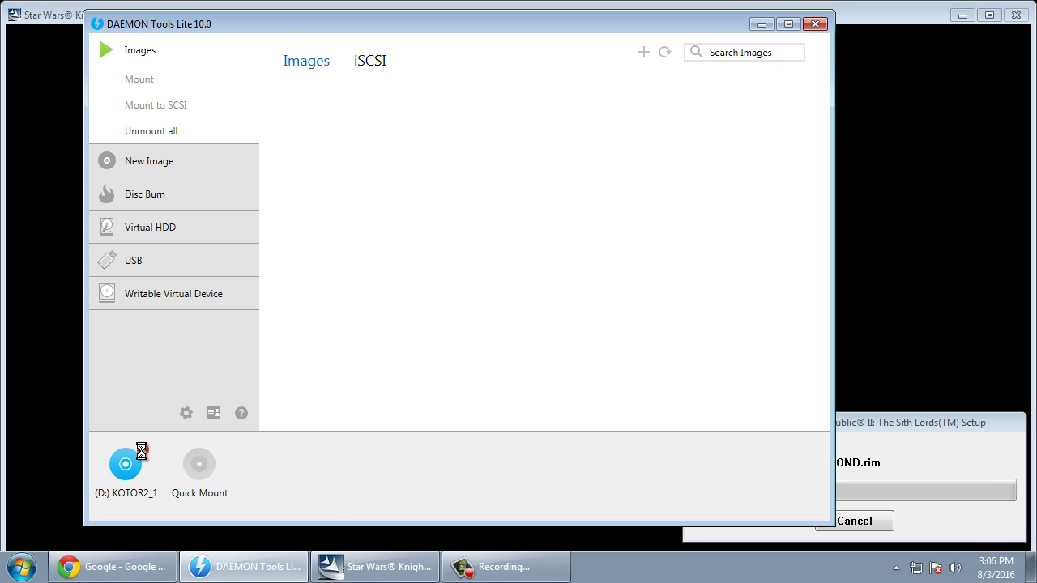
pyautogui.click(142, 449)
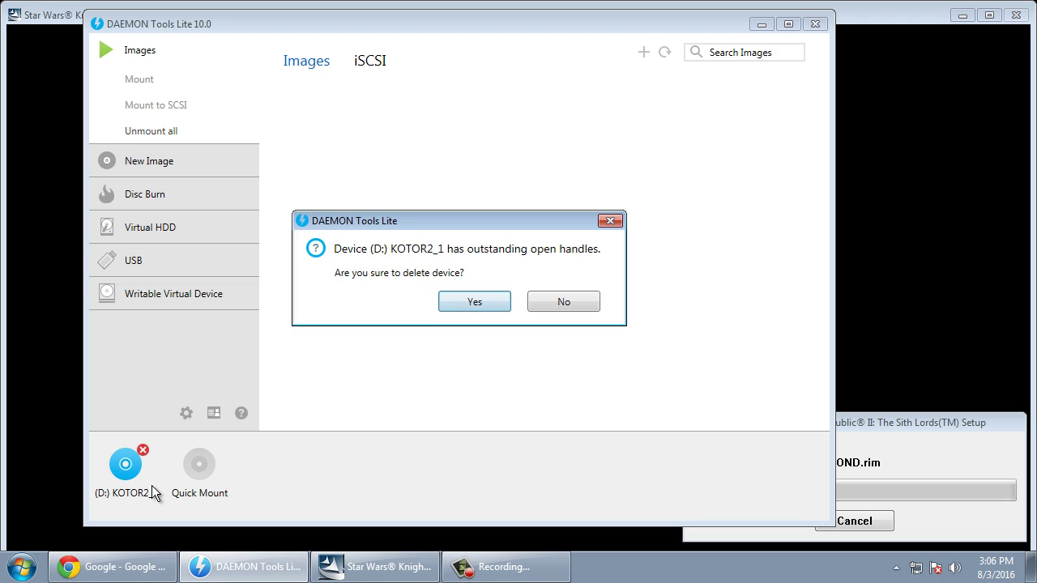
pyautogui.click(473, 306)
# Step: Mount KOTOR2_2.iso and return to the game setup to continue installing from disk 2
pyautogui.click(132, 466)
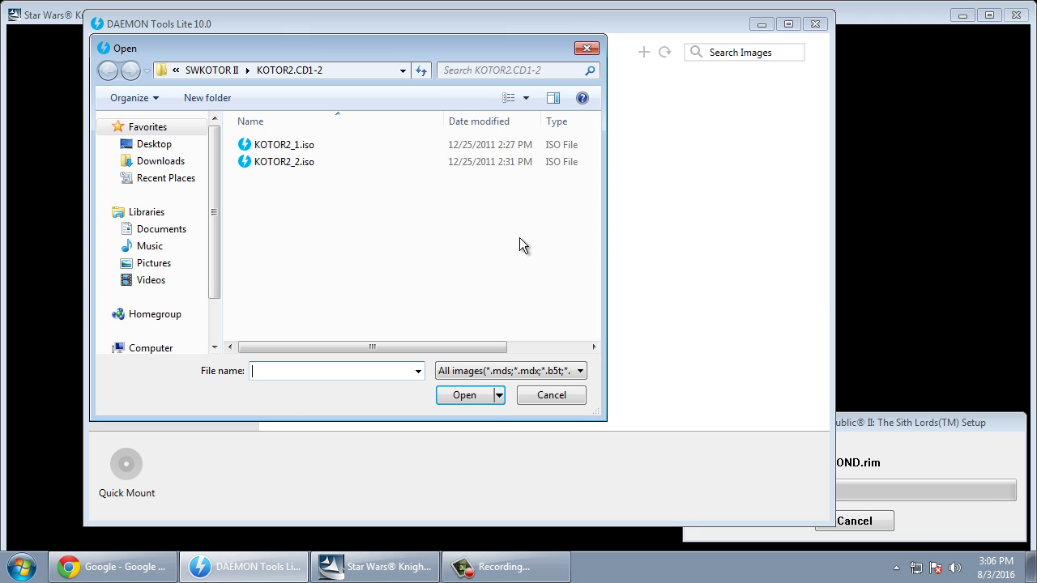
pyautogui.doubleClick(315, 166)
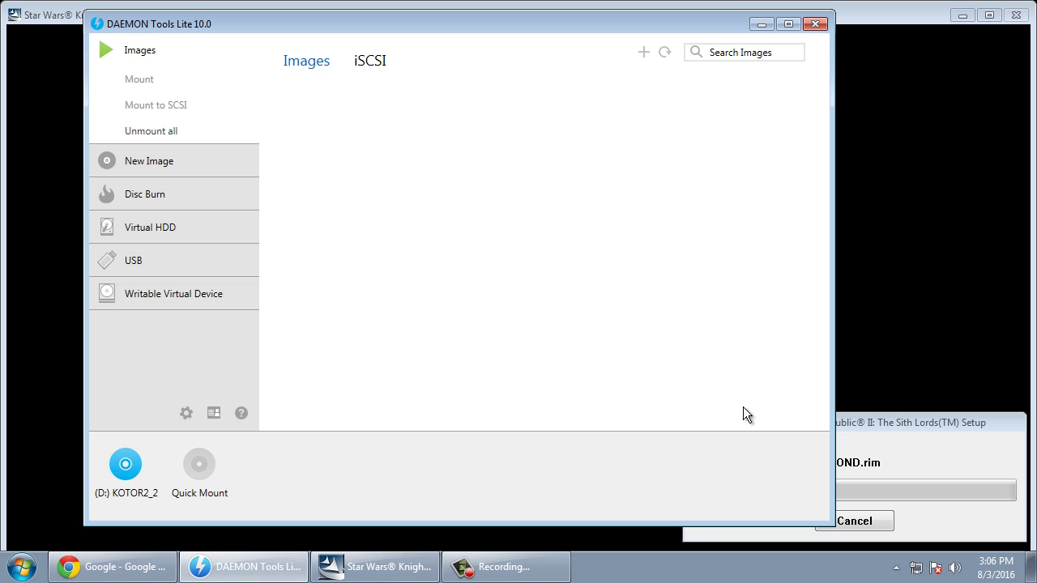
pyautogui.click(373, 559)
pyautogui.click(559, 363)
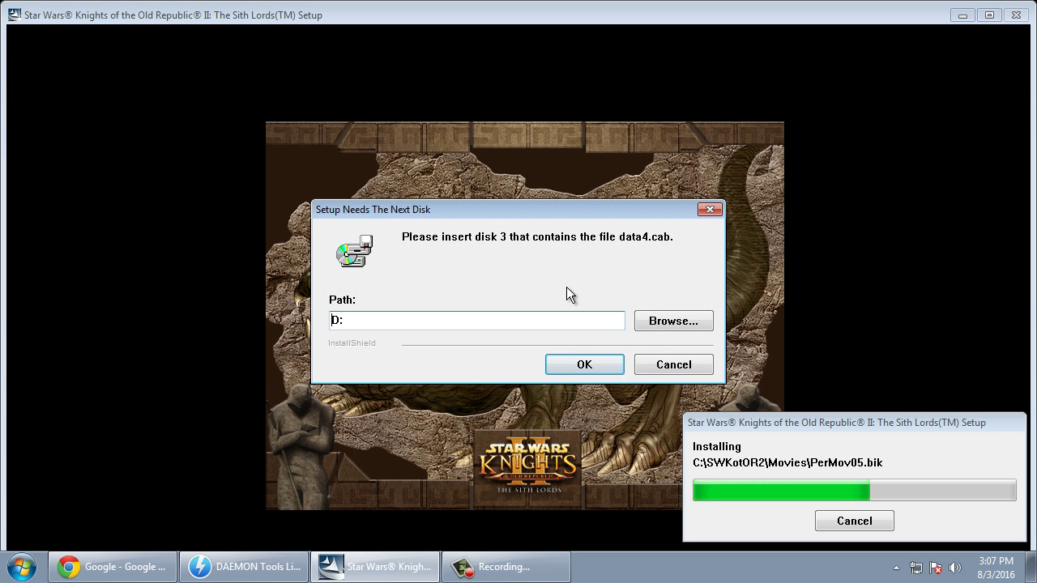
# Step: Replace the mounted KOTOR2_2 image with KOTOR2_3.iso from the KOTOR2.CD3-4 folder and continue the game setup from disk 3
pyautogui.click(243, 566)
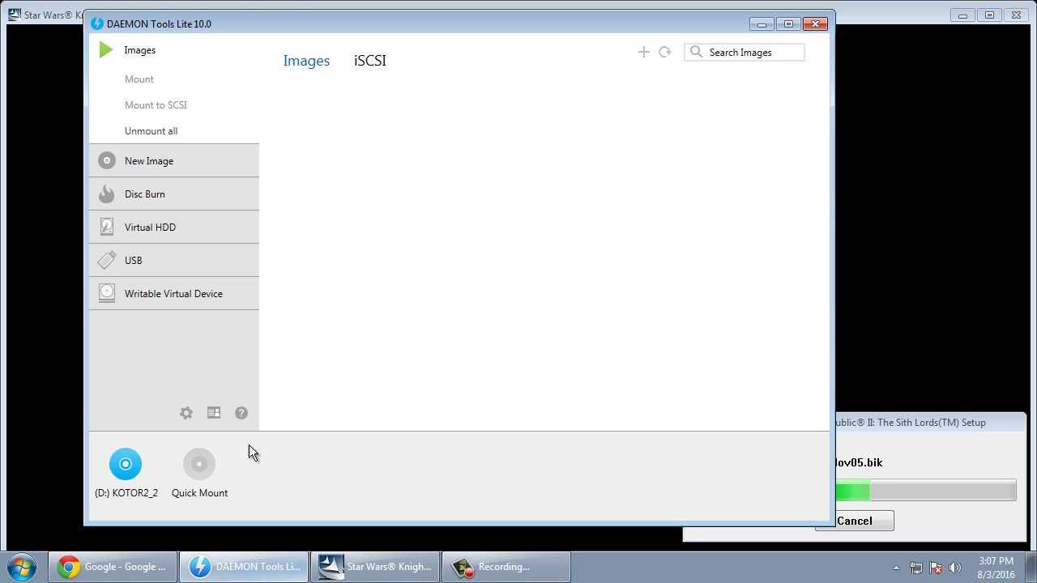
pyautogui.click(141, 451)
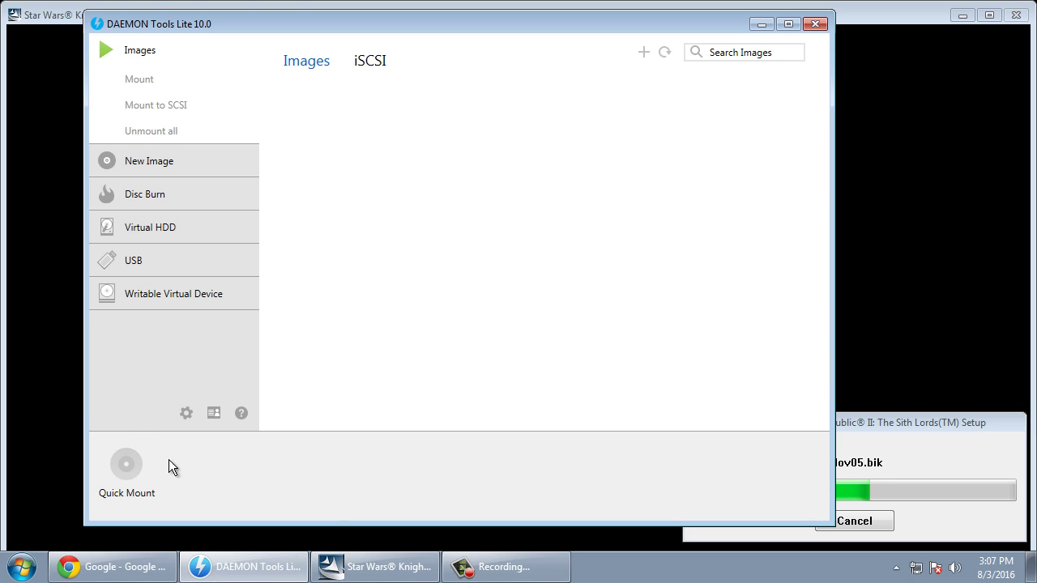
pyautogui.click(125, 464)
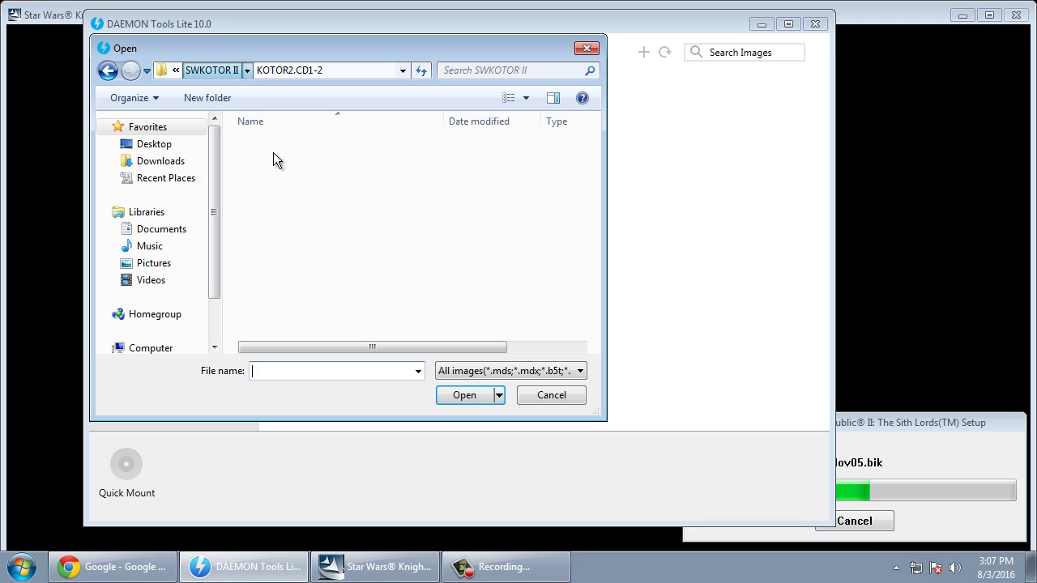
pyautogui.doubleClick(296, 165)
pyautogui.doubleClick(285, 146)
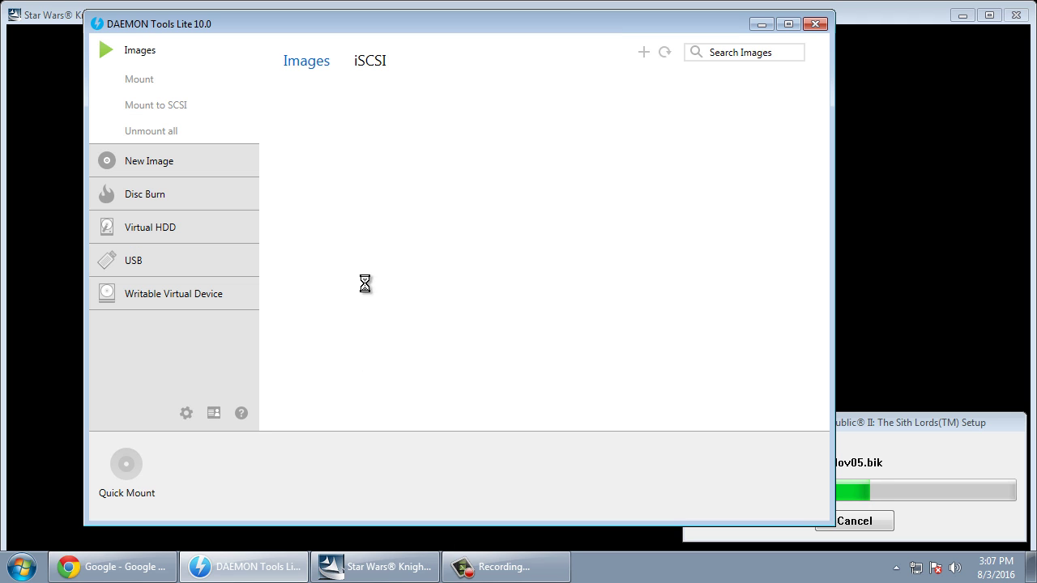
pyautogui.click(378, 567)
pyautogui.click(567, 358)
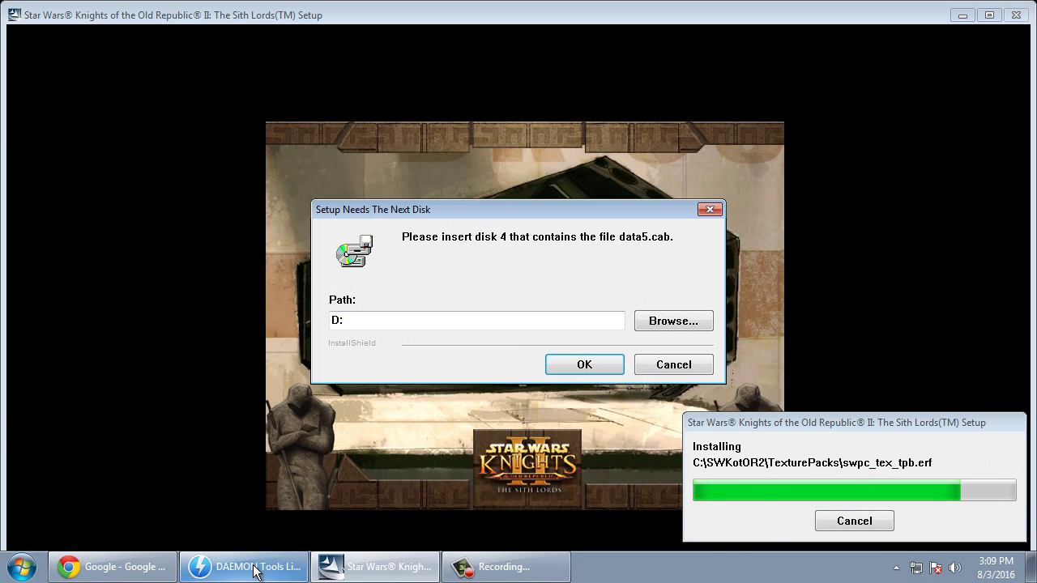
# Step: Replace the mounted KOTOR2_3 image with KOTOR2_4.iso in DAEMON Tools Lite and continue the game setup from disk 4
pyautogui.click(268, 567)
pyautogui.click(143, 448)
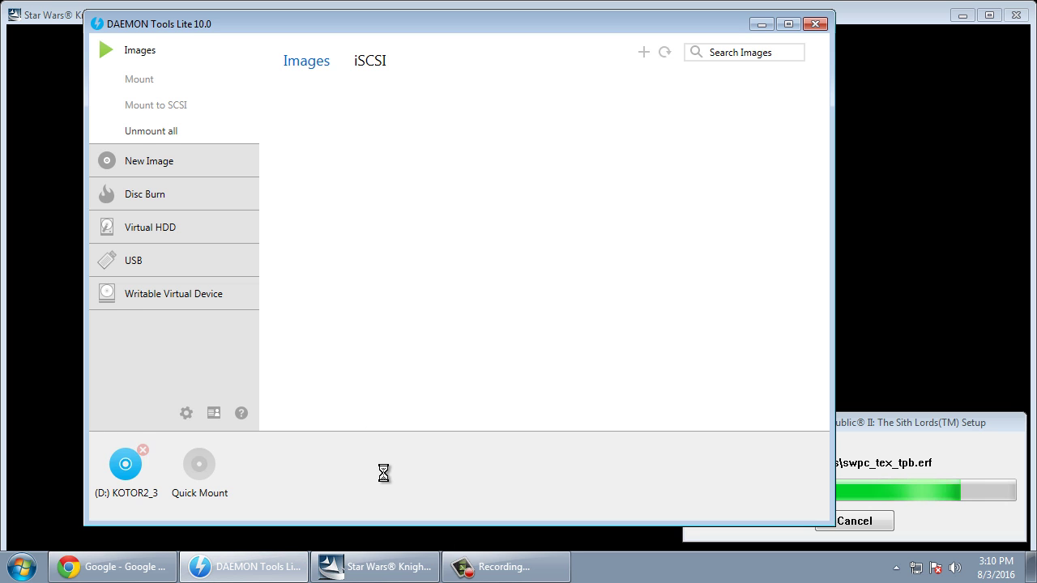
pyautogui.click(146, 500)
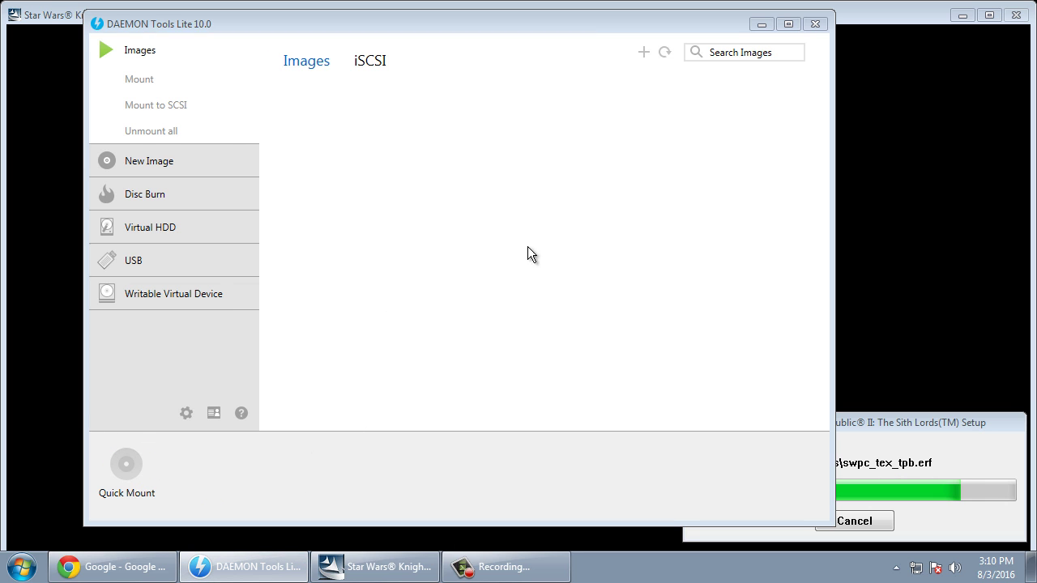
pyautogui.click(286, 163)
pyautogui.doubleClick(286, 163)
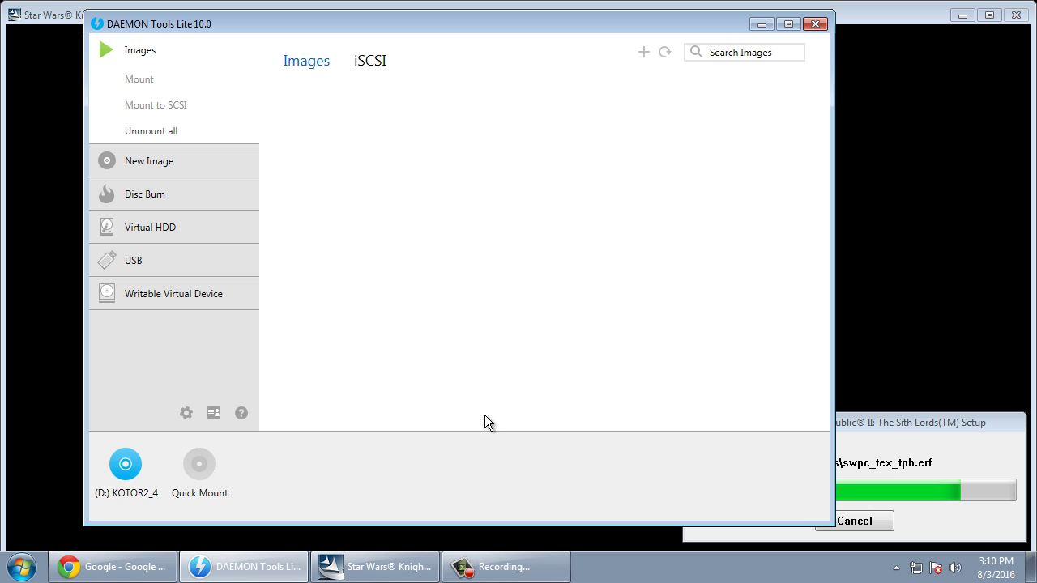
pyautogui.click(407, 571)
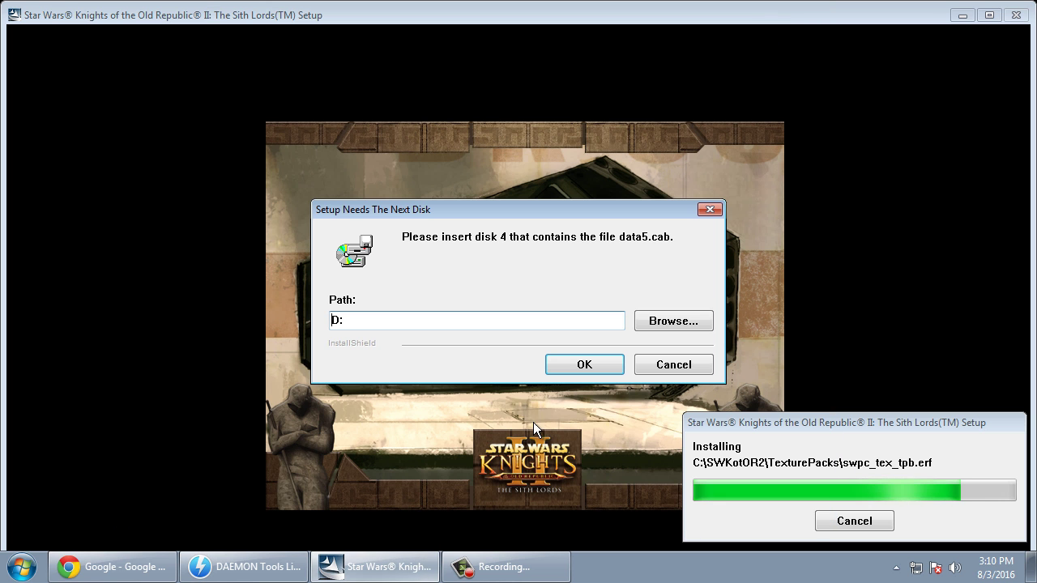
pyautogui.click(583, 364)
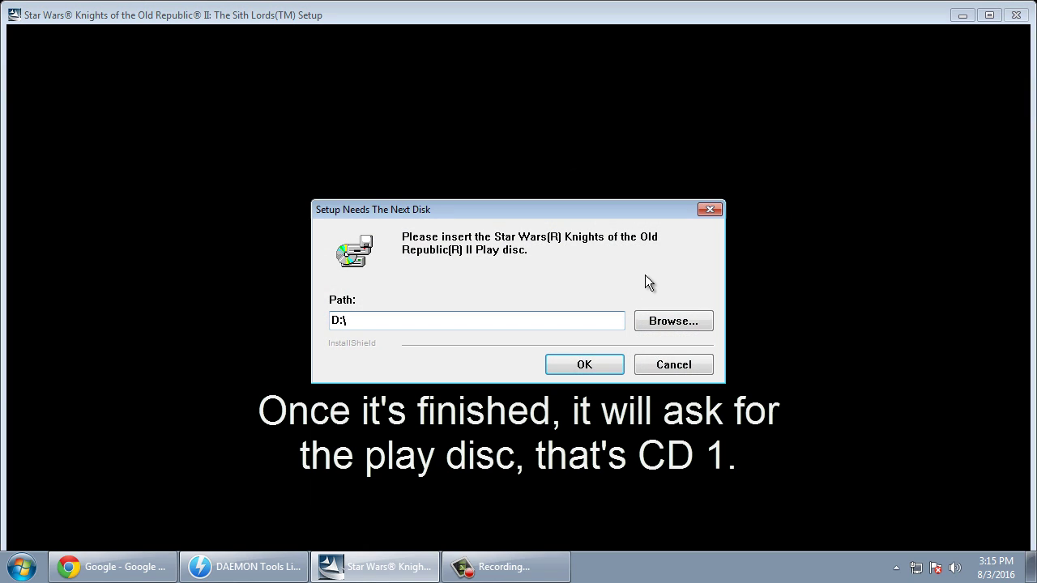
# Step: Replace the mounted KOTOR2_4 image with the CD 1 image from the SWKOTOR II folder and continue setup with it as the play disc
pyautogui.click(290, 573)
pyautogui.click(140, 451)
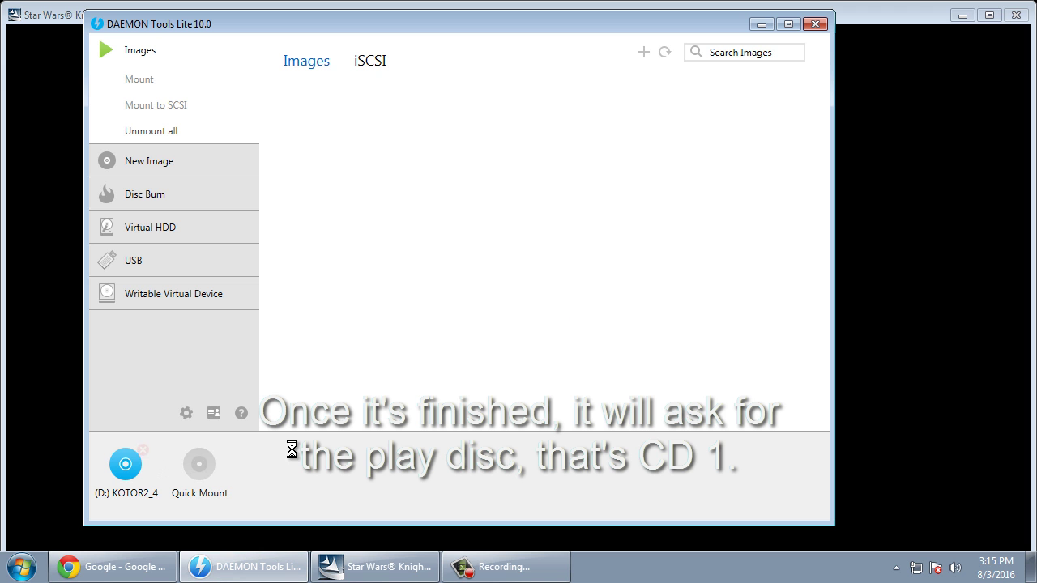
pyautogui.click(126, 464)
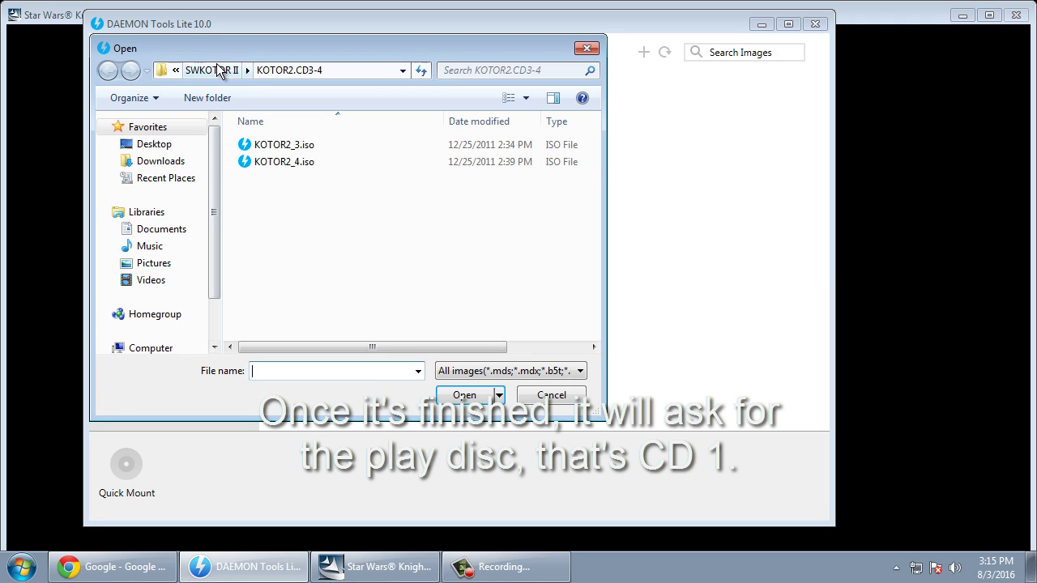
pyautogui.click(220, 70)
pyautogui.doubleClick(275, 145)
pyautogui.doubleClick(294, 146)
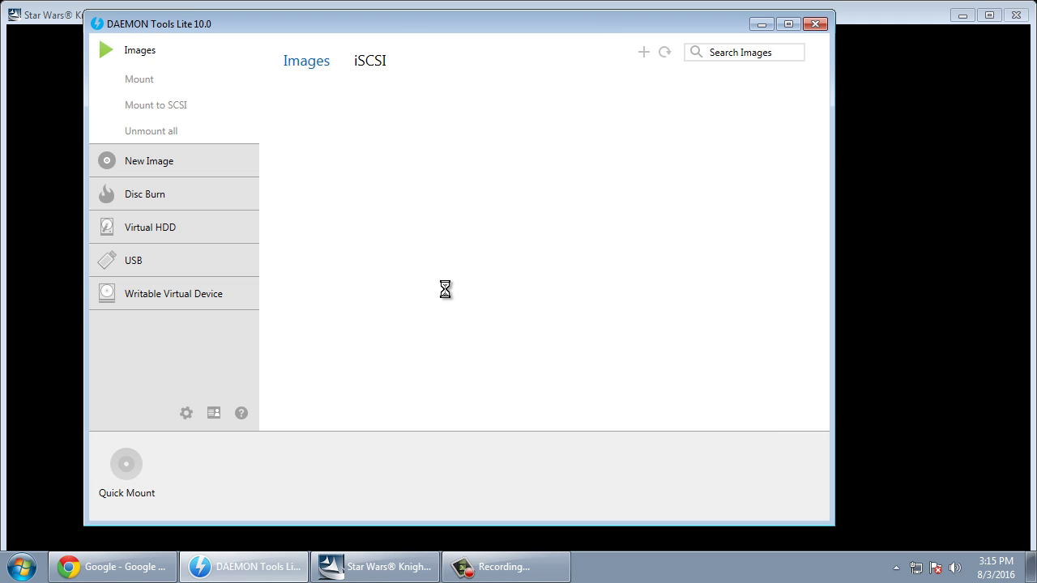
pyautogui.click(840, 337)
pyautogui.click(583, 364)
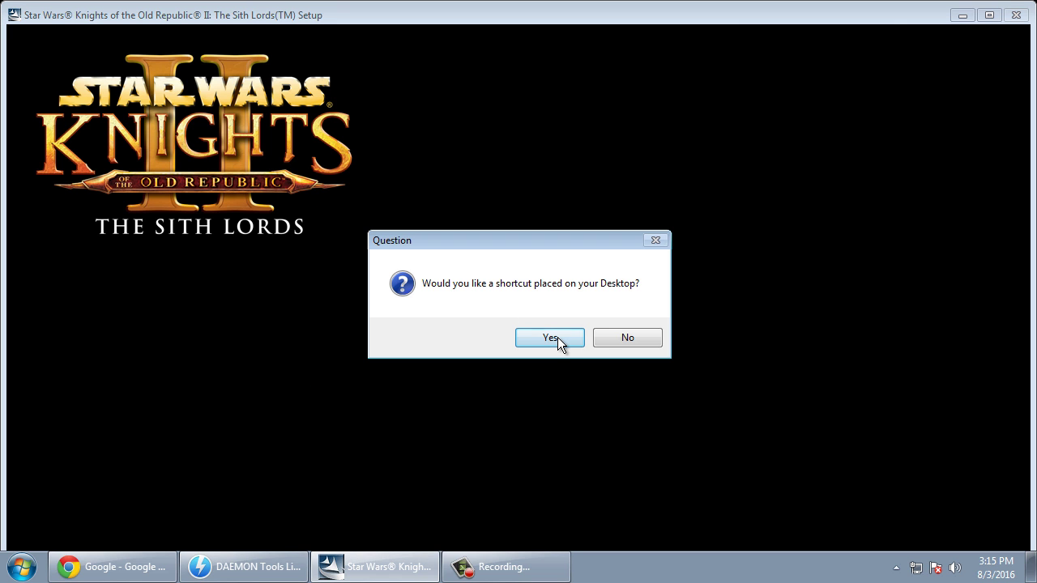
# Step: Accept the desktop shortcut and turn off viewing the readme and playing the game on the setup's completion page
pyautogui.click(557, 337)
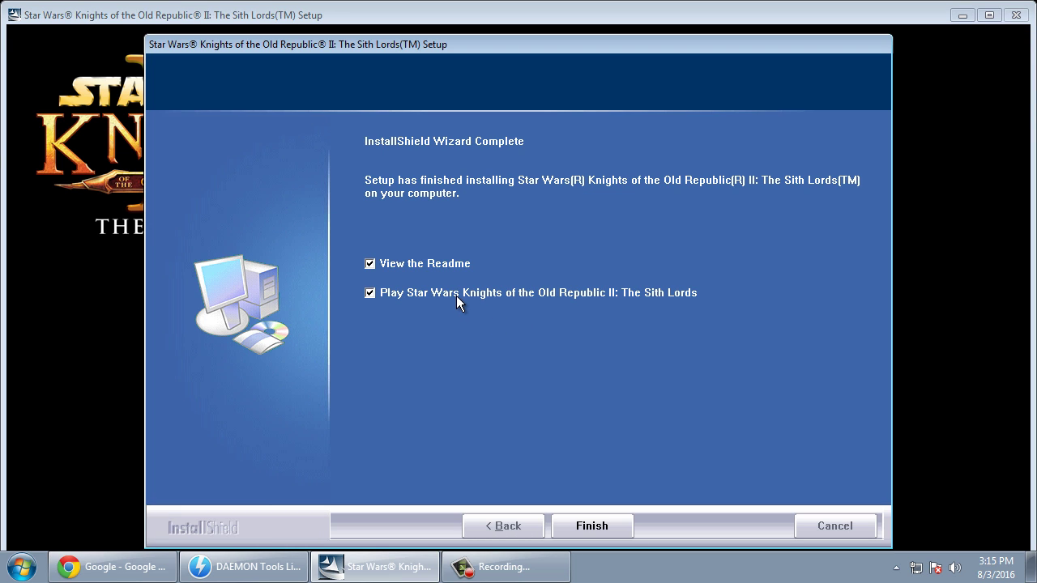
pyautogui.click(434, 264)
pyautogui.click(442, 293)
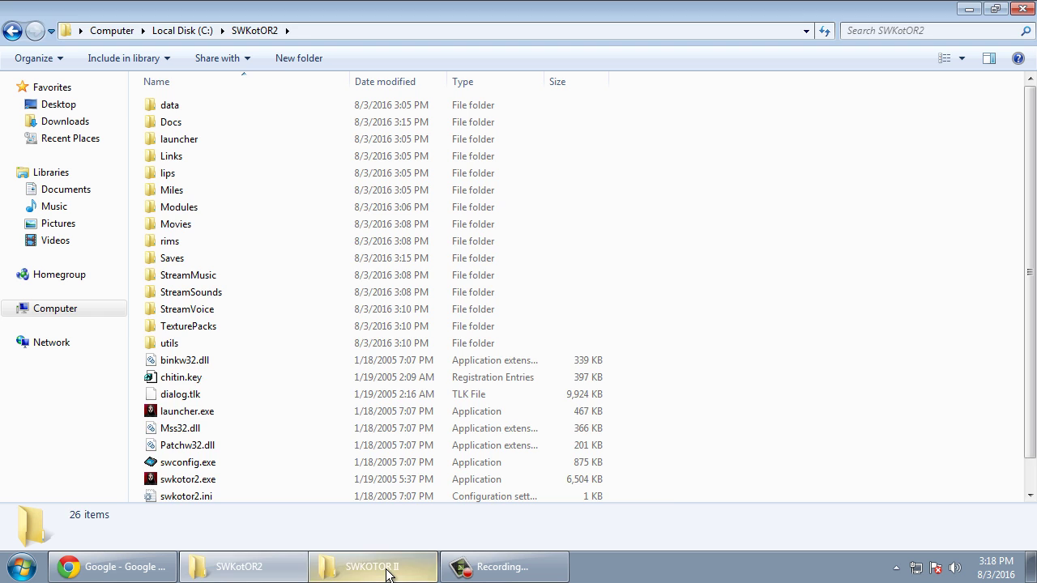
# Step: Switch to the SWKOTOR II folder and open the inner KOTOR2Cracks folder
pyautogui.click(388, 568)
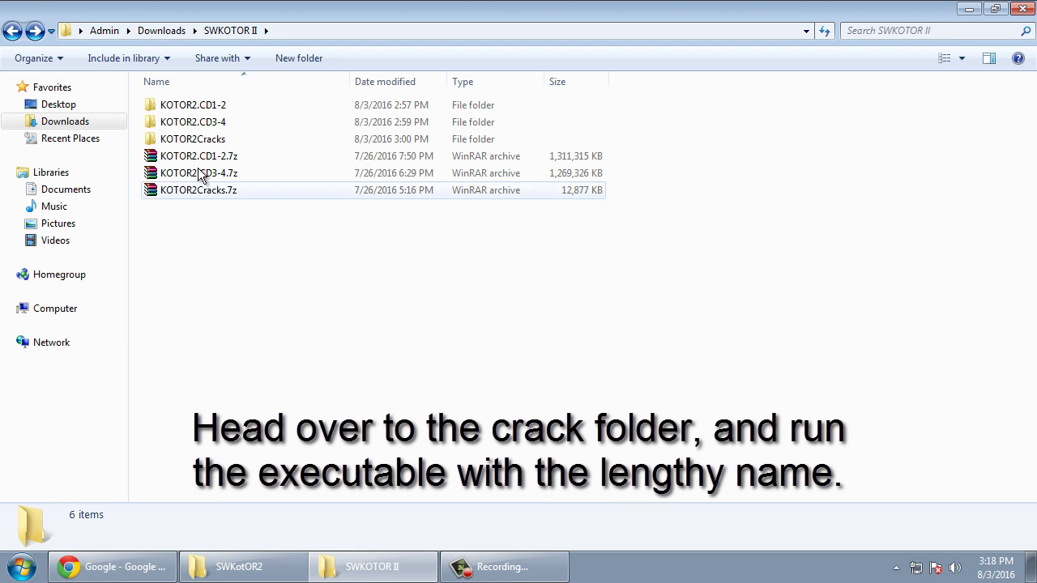
pyautogui.doubleClick(202, 139)
pyautogui.click(206, 110)
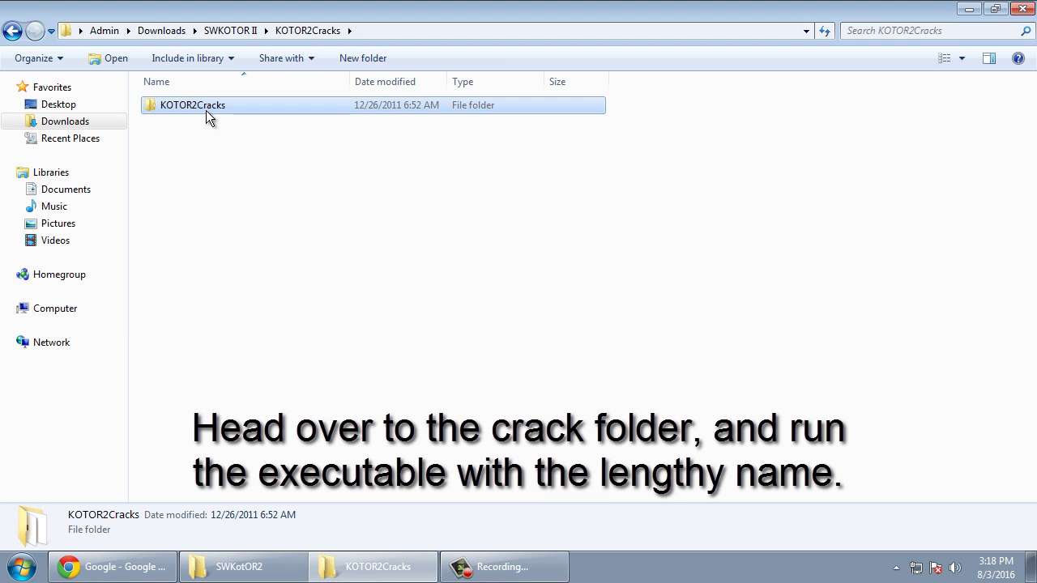
pyautogui.doubleClick(206, 110)
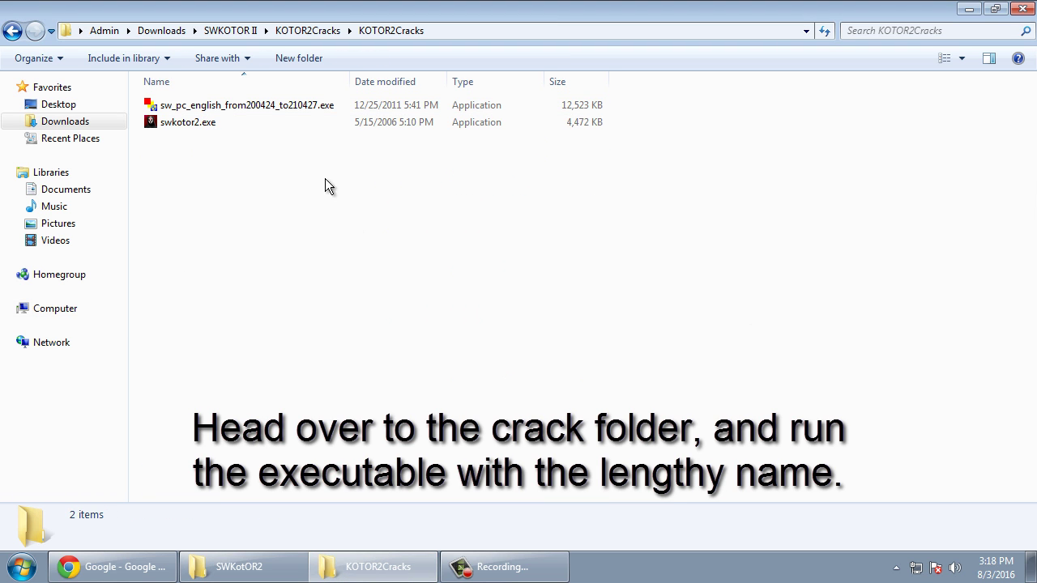
# Step: Run the sw_pc_english_from200424_to210427.exe update, then close its Update1_0b.txt notes and the patcher
pyautogui.click(422, 106)
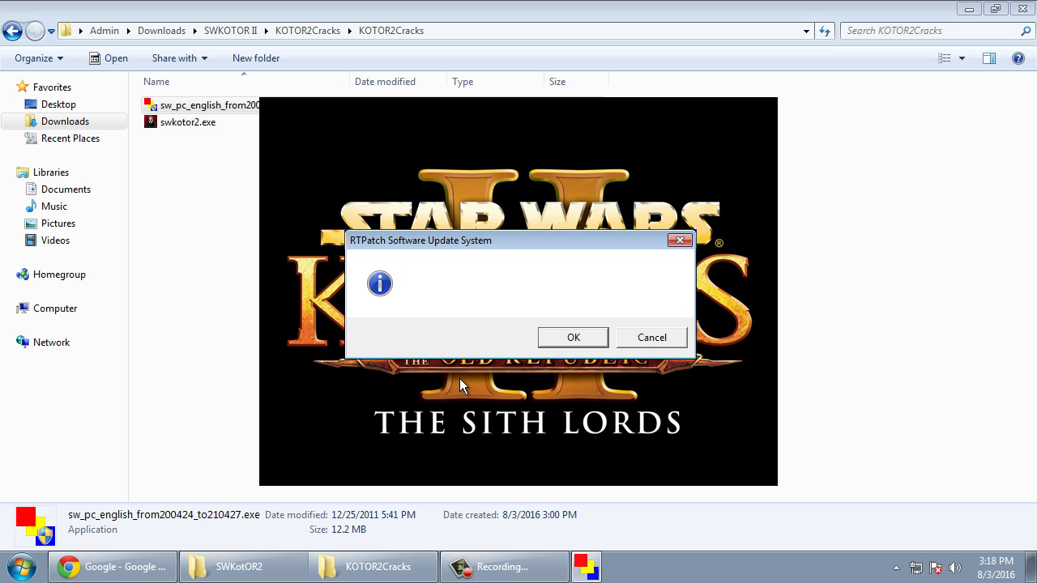
pyautogui.click(575, 337)
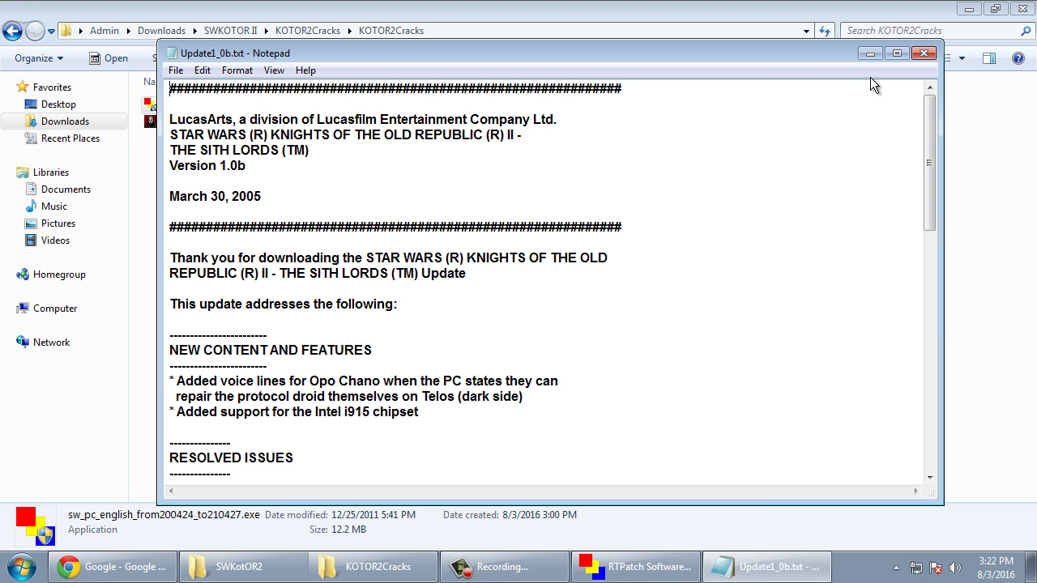
pyautogui.scroll(-3, 588, 387)
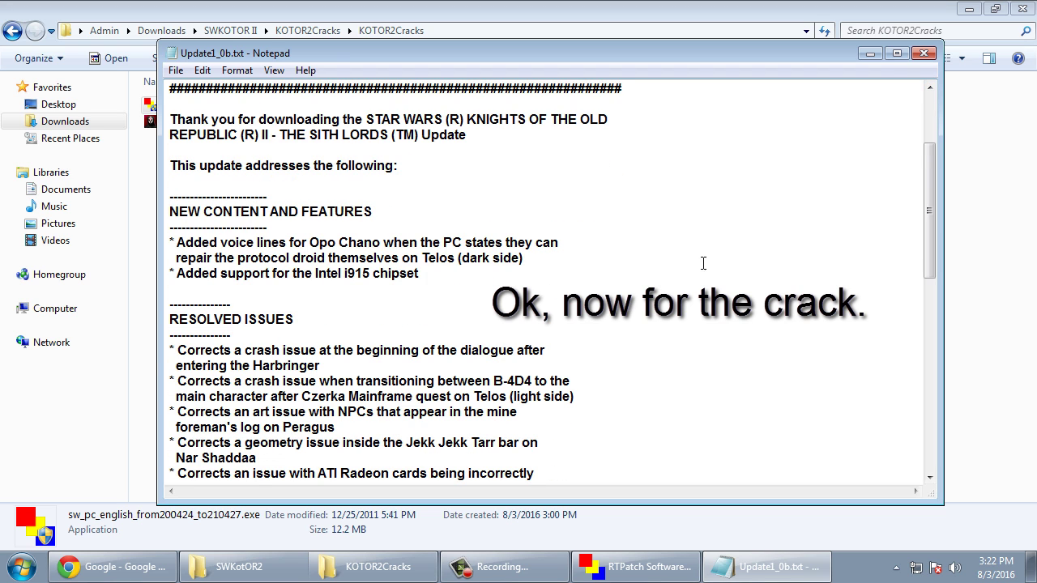
pyautogui.click(920, 54)
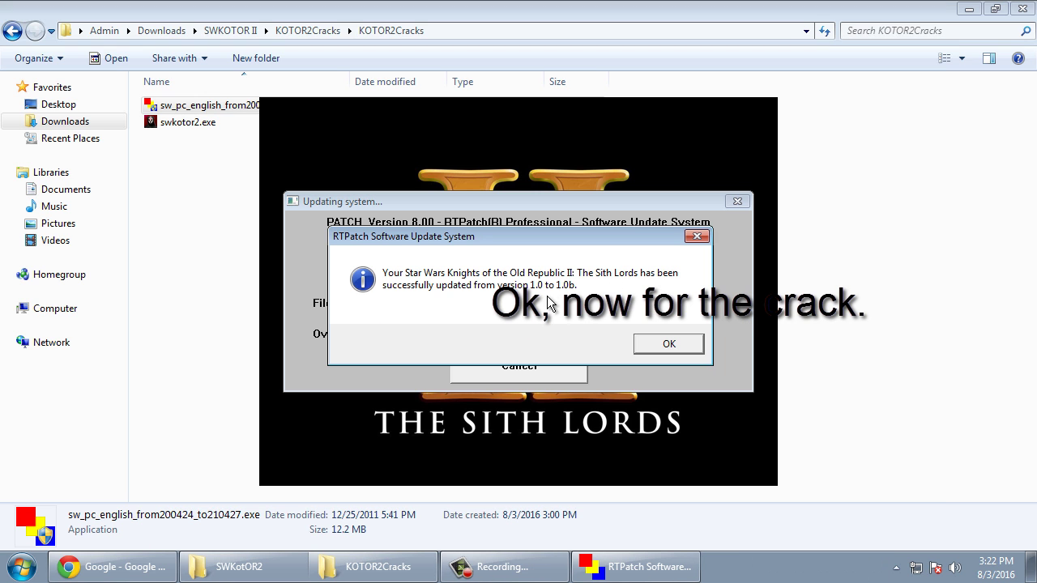
pyautogui.click(694, 347)
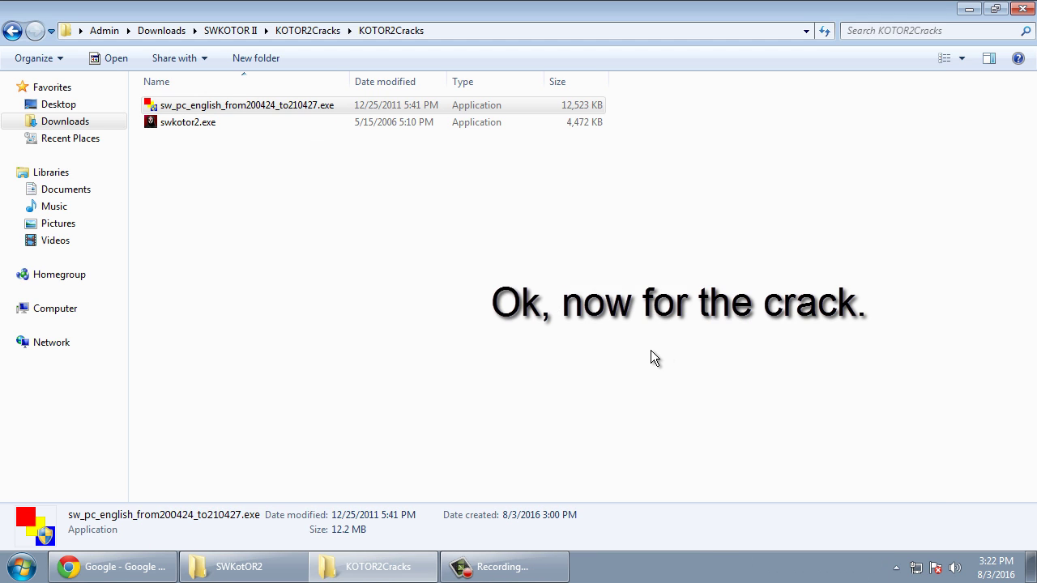
# Step: Rename swkotor2.exe in the C:\SWKotOR2 folder to swkotor2.exe.bak as a backup
pyautogui.click(194, 124)
pyautogui.click(238, 168)
pyautogui.click(239, 566)
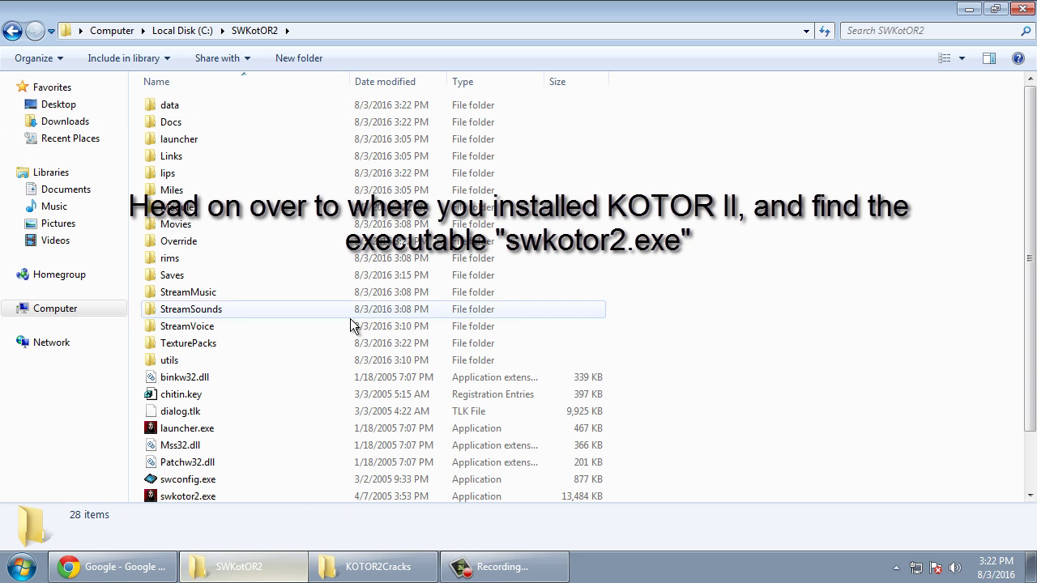
pyautogui.scroll(-2, 239, 441)
pyautogui.click(216, 427)
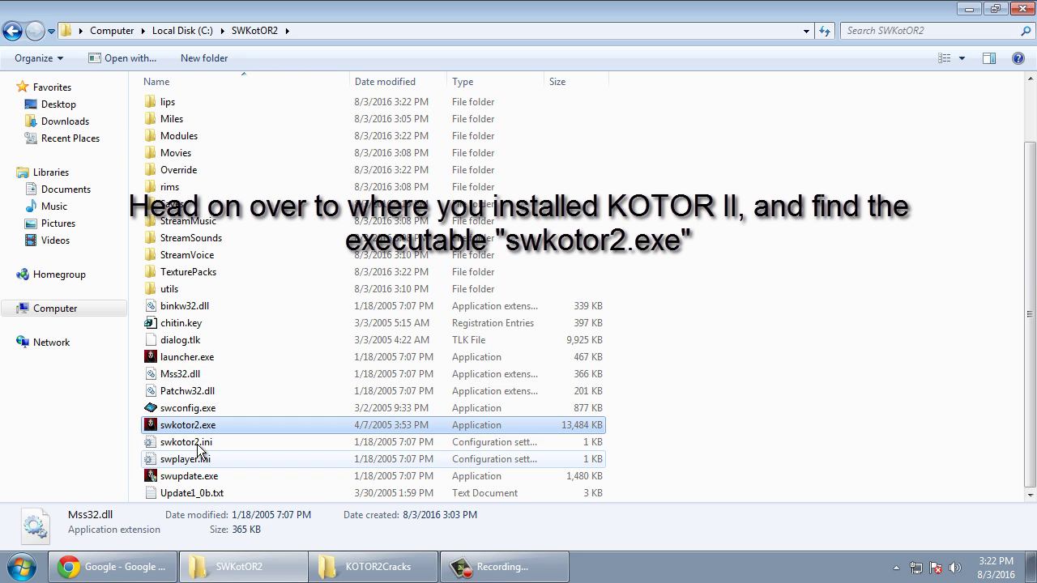
pyautogui.rightClick(216, 427)
pyautogui.click(305, 395)
pyautogui.press('End')
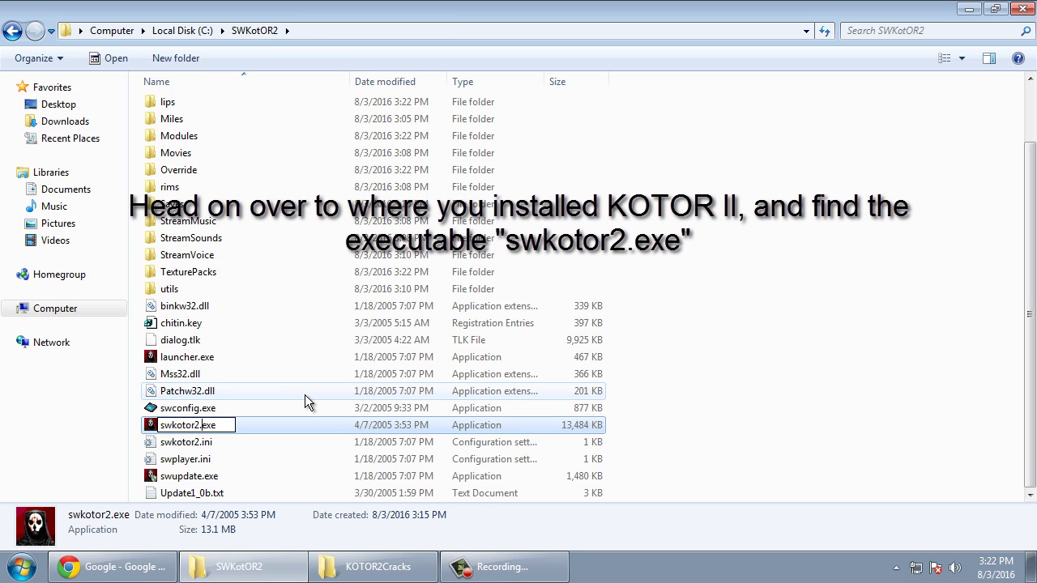
pyautogui.write('.bak')
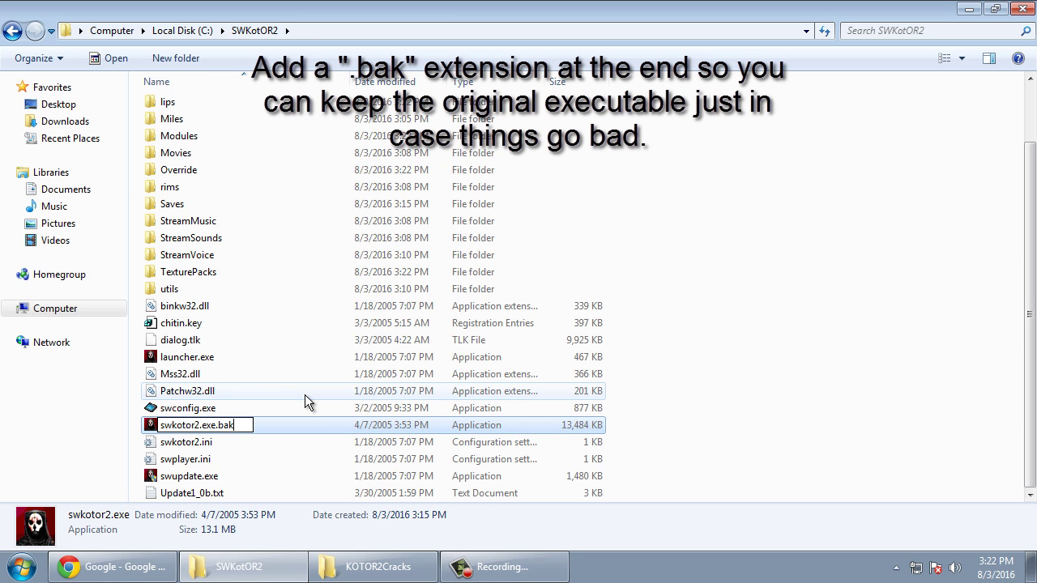
pyautogui.press('Return')
pyautogui.click(589, 290)
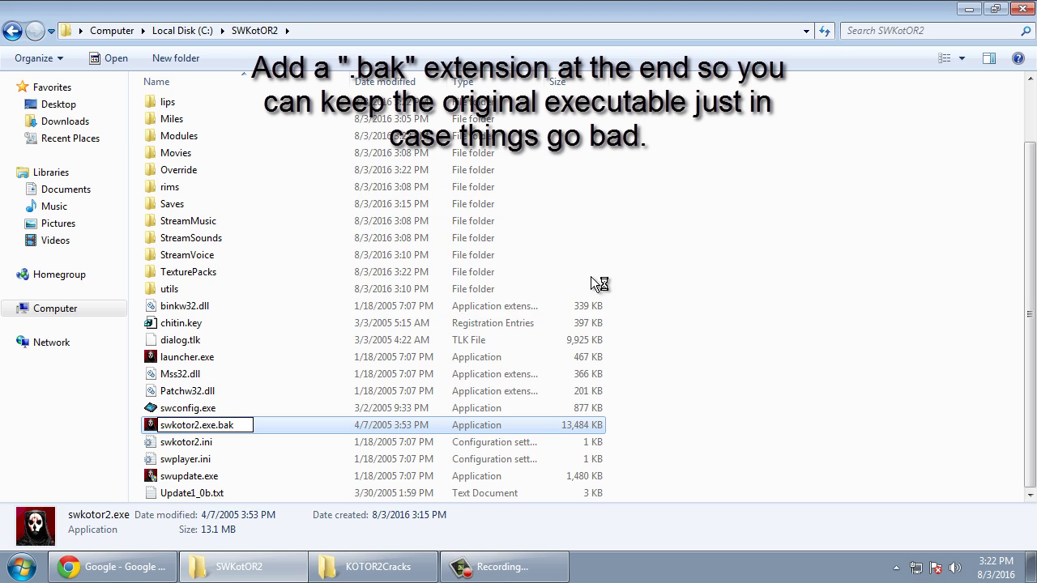
# Step: Copy swkotor2.exe from the KOTOR2Cracks folder into the C:\SWKotOR2 game folder
pyautogui.click(375, 566)
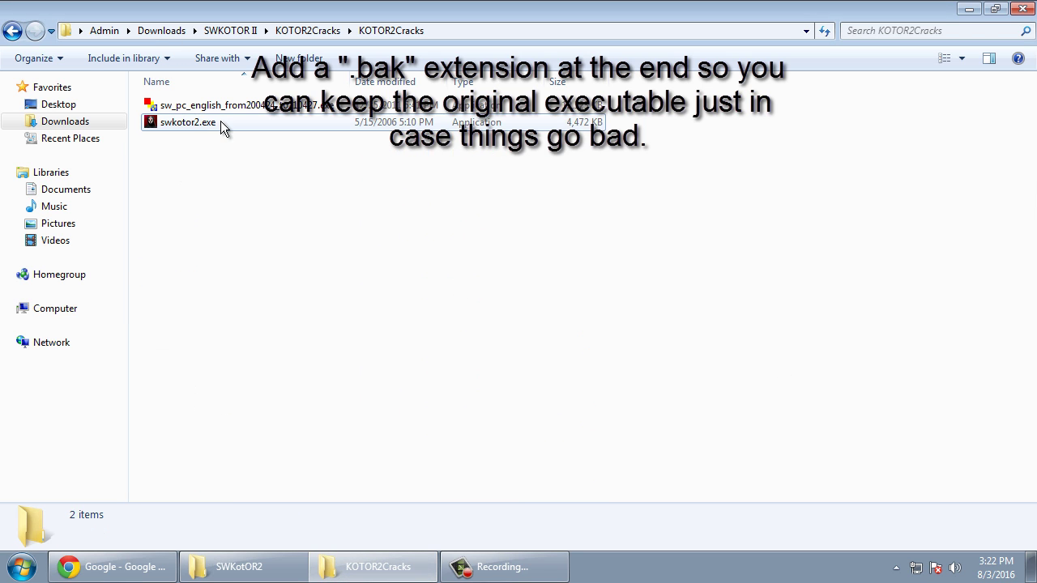
pyautogui.click(196, 123)
pyautogui.rightClick(195, 126)
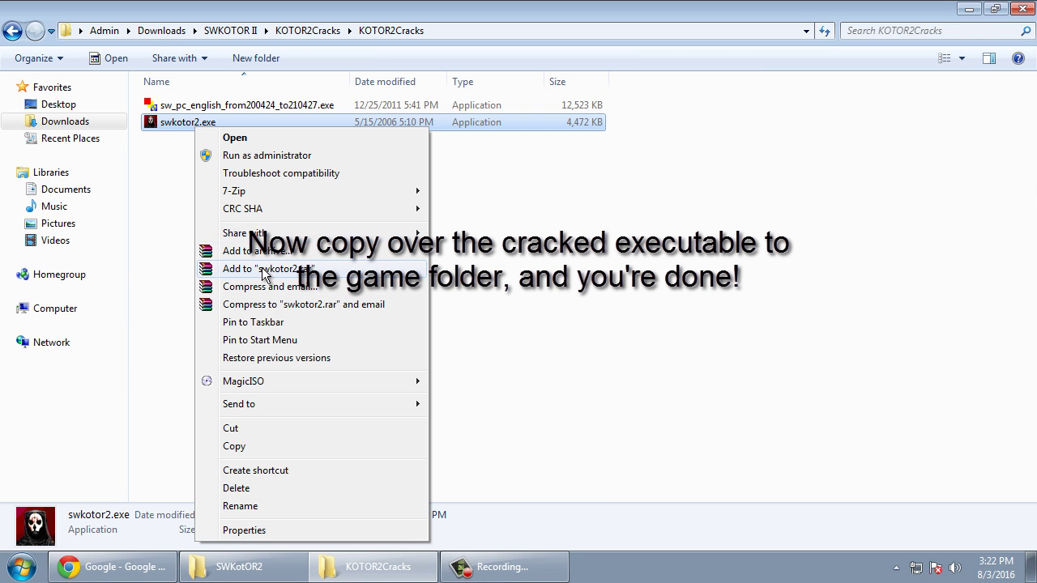
pyautogui.click(243, 446)
pyautogui.click(238, 567)
pyautogui.rightClick(689, 423)
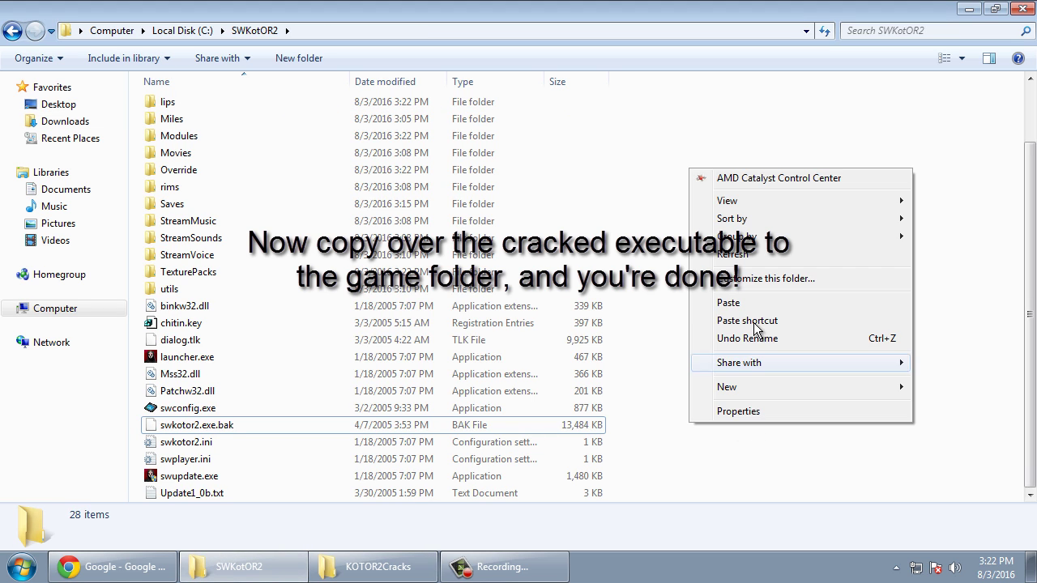
pyautogui.click(753, 304)
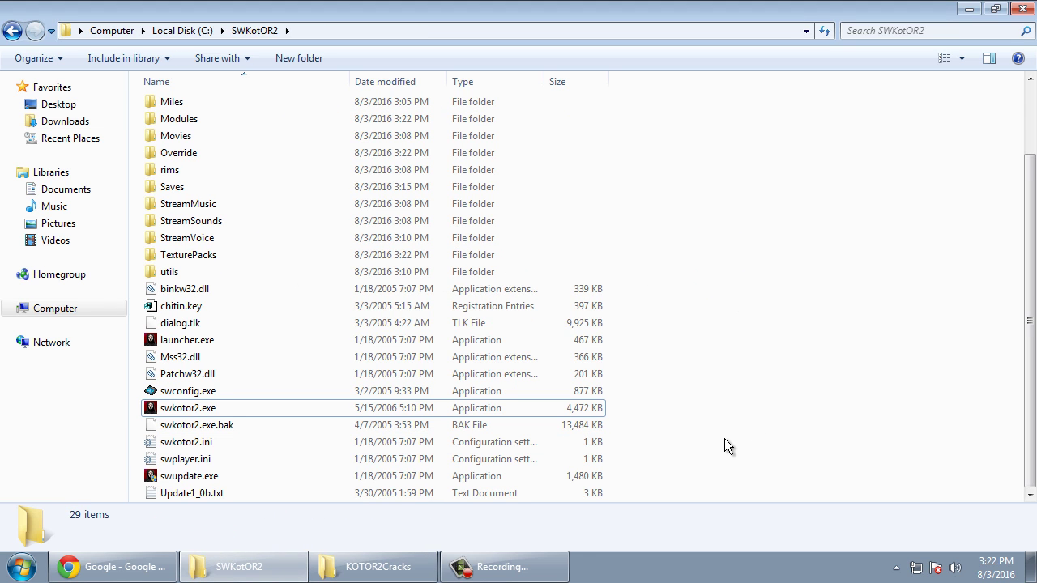
# Step: Run launcher.exe, configure the game with V-Sync enabled and the texture pack set to Medium, and start the game
pyautogui.doubleClick(319, 340)
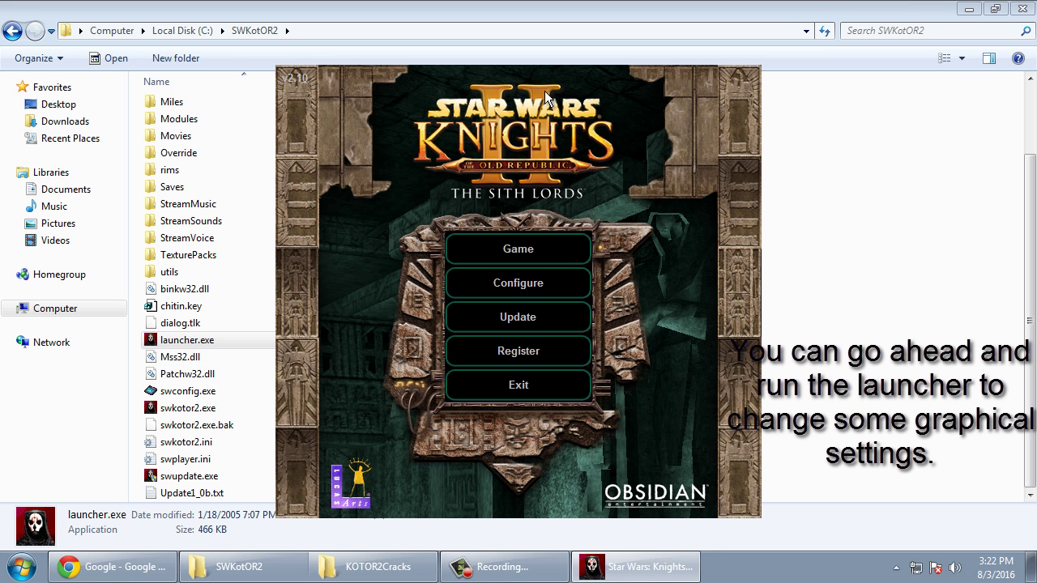
pyautogui.click(554, 283)
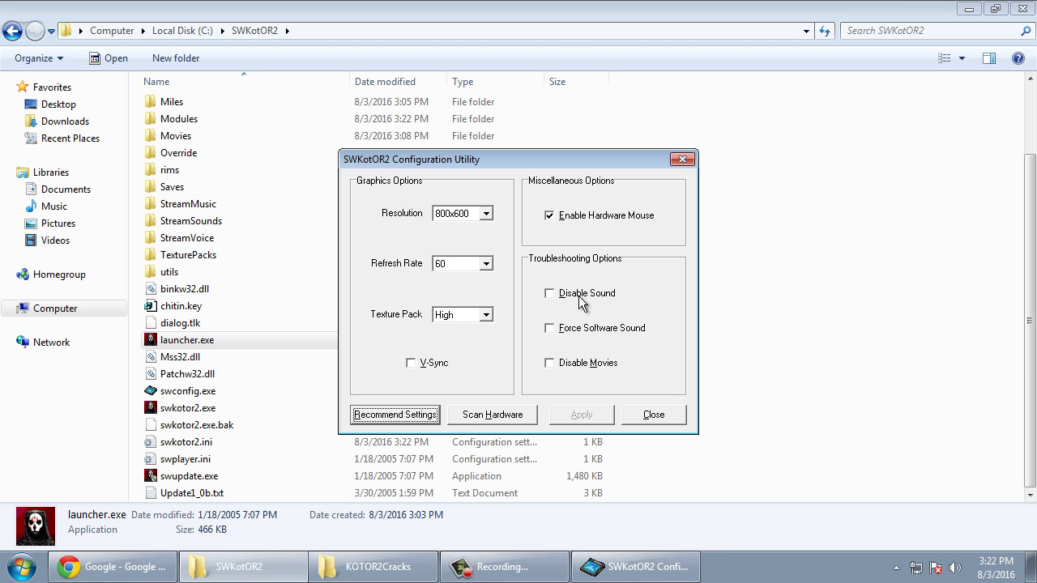
pyautogui.click(429, 362)
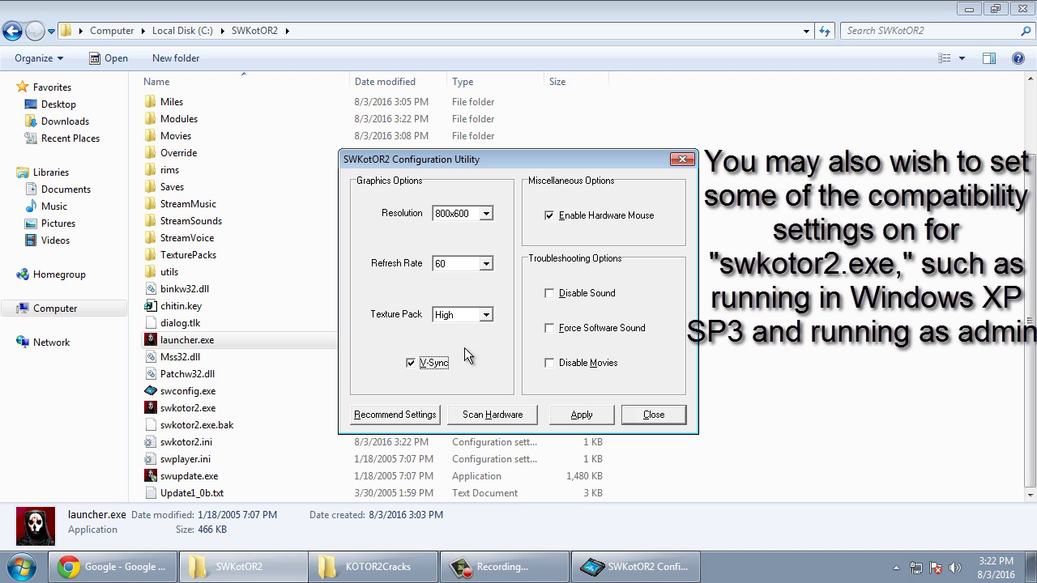
pyautogui.click(463, 314)
pyautogui.click(454, 338)
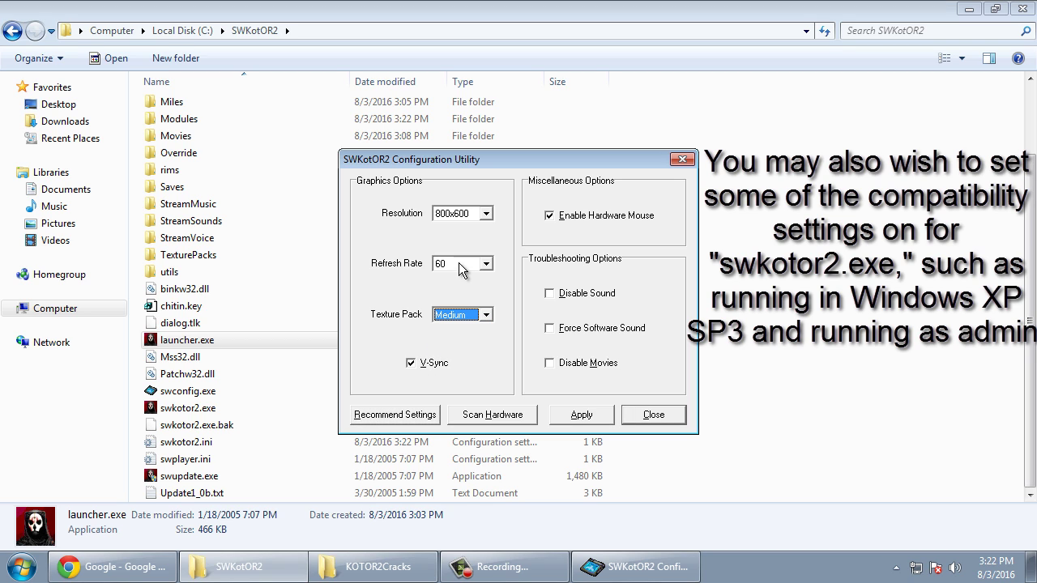
pyautogui.click(583, 417)
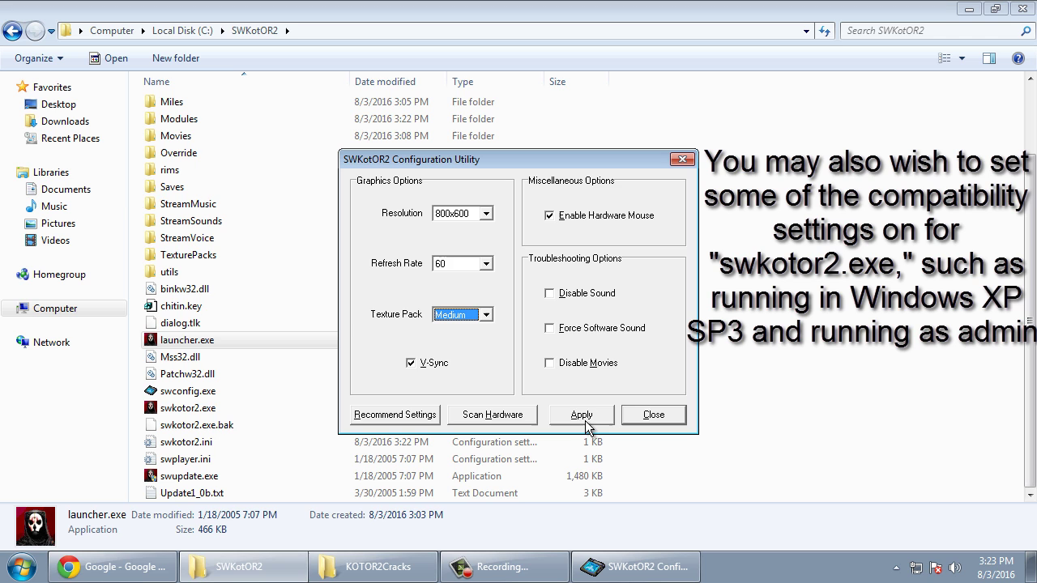
pyautogui.click(648, 417)
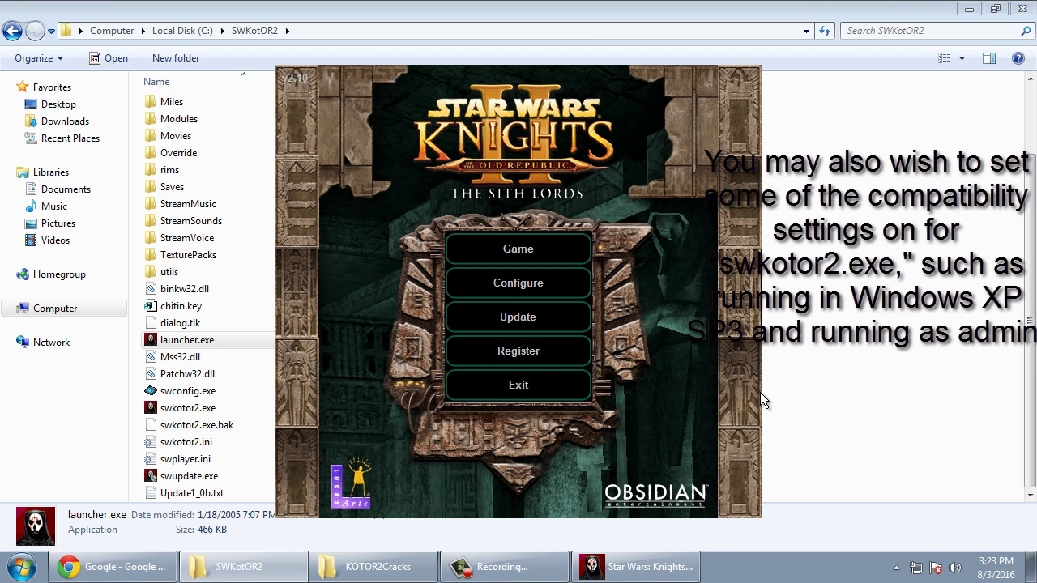
pyautogui.click(503, 251)
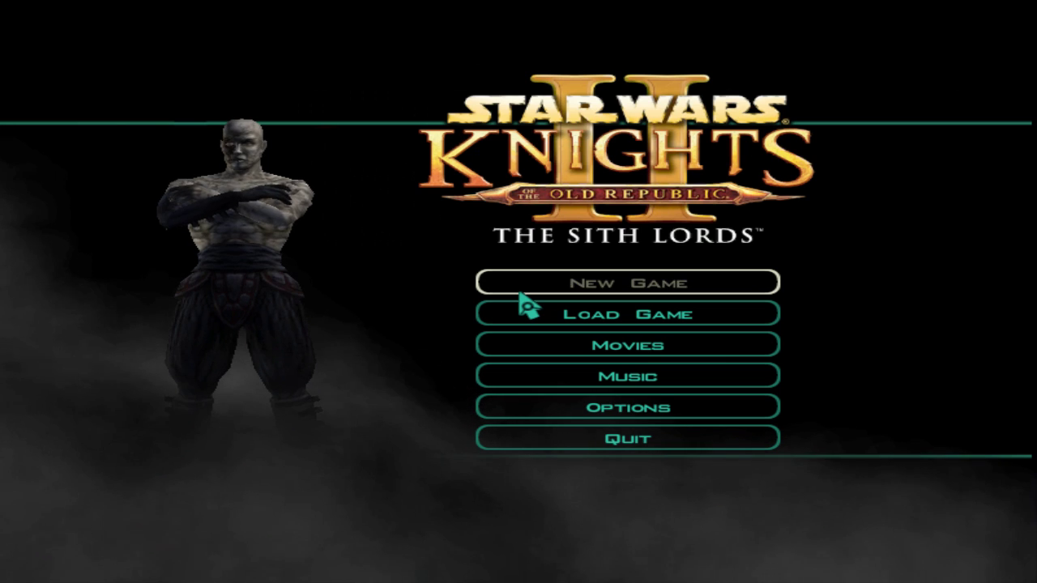
# Step: Check the Frame Buffer Effects setting in the advanced graphics options, keep it enabled, and return to the main menu
pyautogui.click(664, 413)
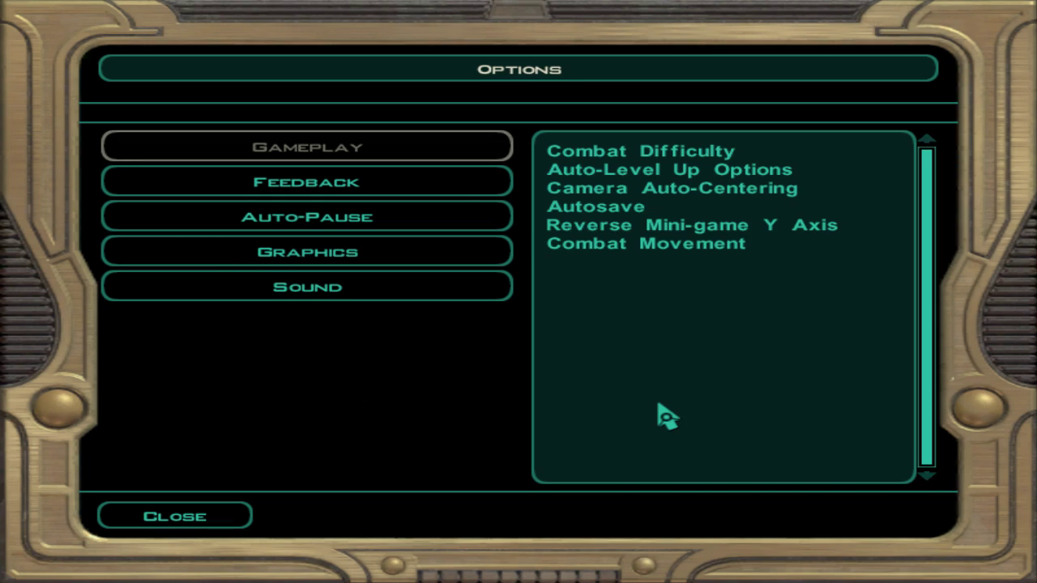
pyautogui.click(294, 262)
pyautogui.click(279, 479)
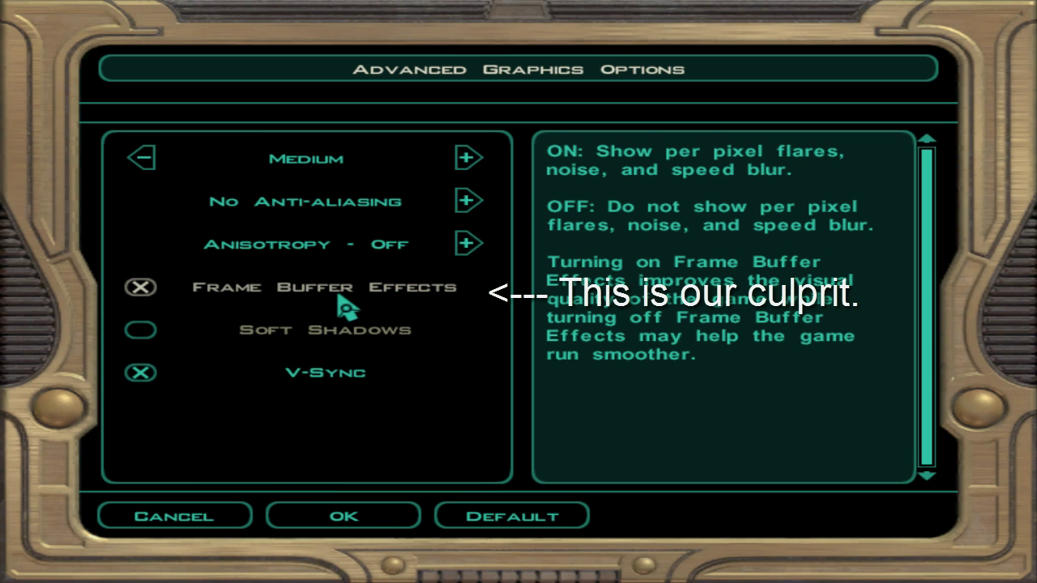
pyautogui.click(356, 523)
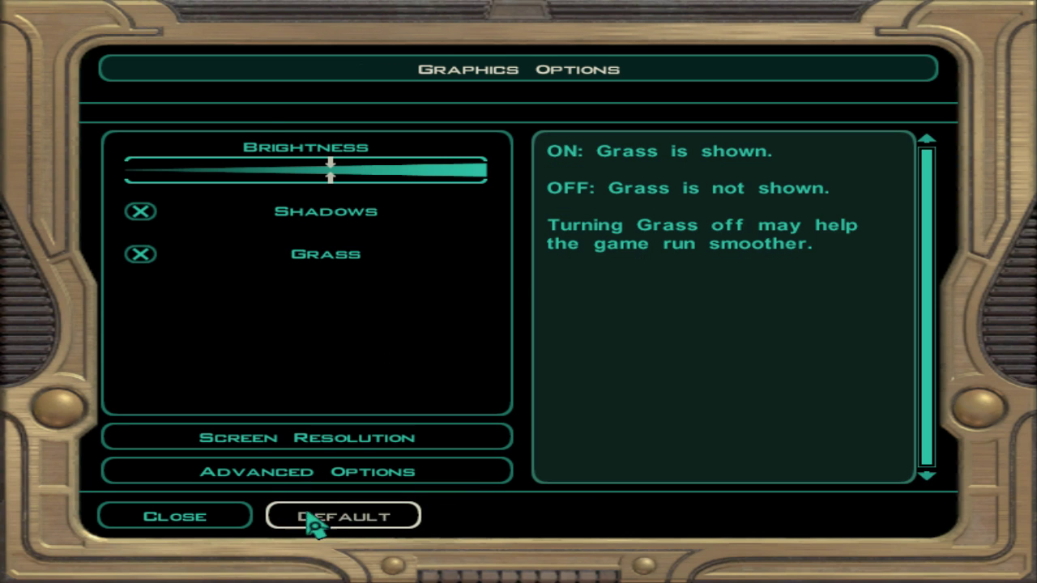
pyautogui.click(218, 525)
pyautogui.click(175, 527)
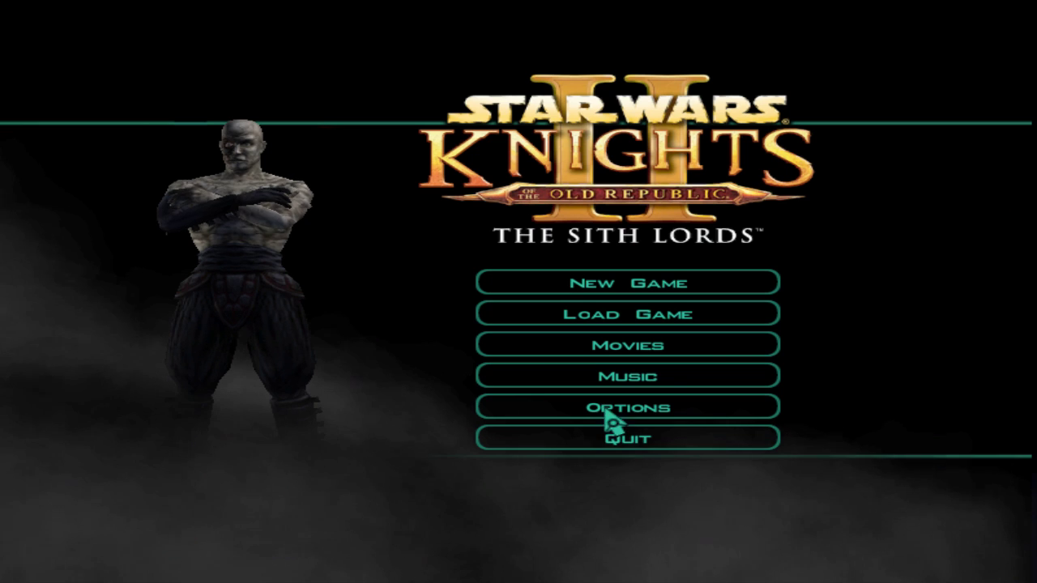
# Step: Start a new game with the bald male Jedi Sentinel and choose quick character creation, backing out of custom creation
pyautogui.click(678, 301)
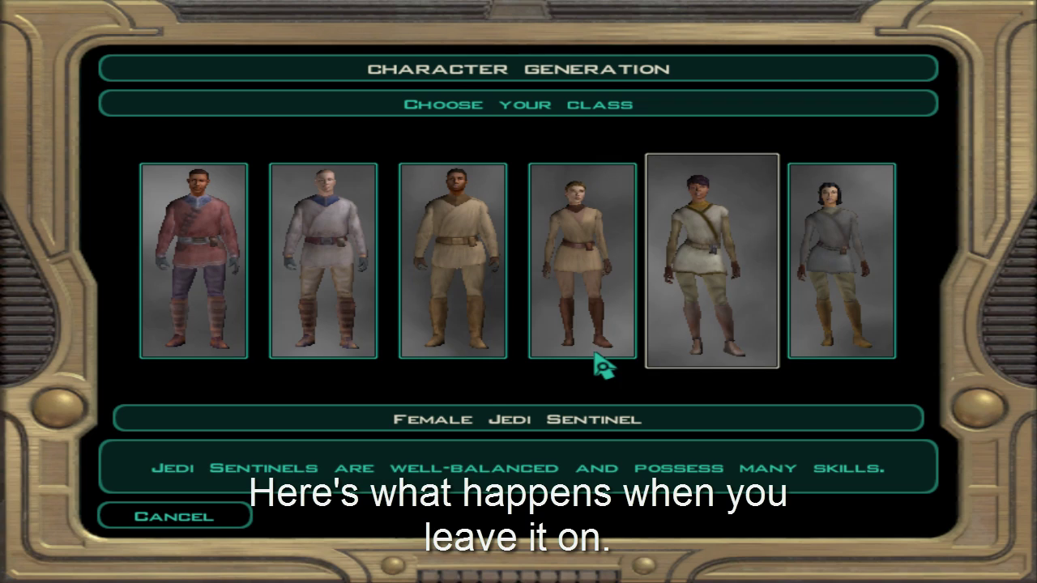
pyautogui.click(300, 259)
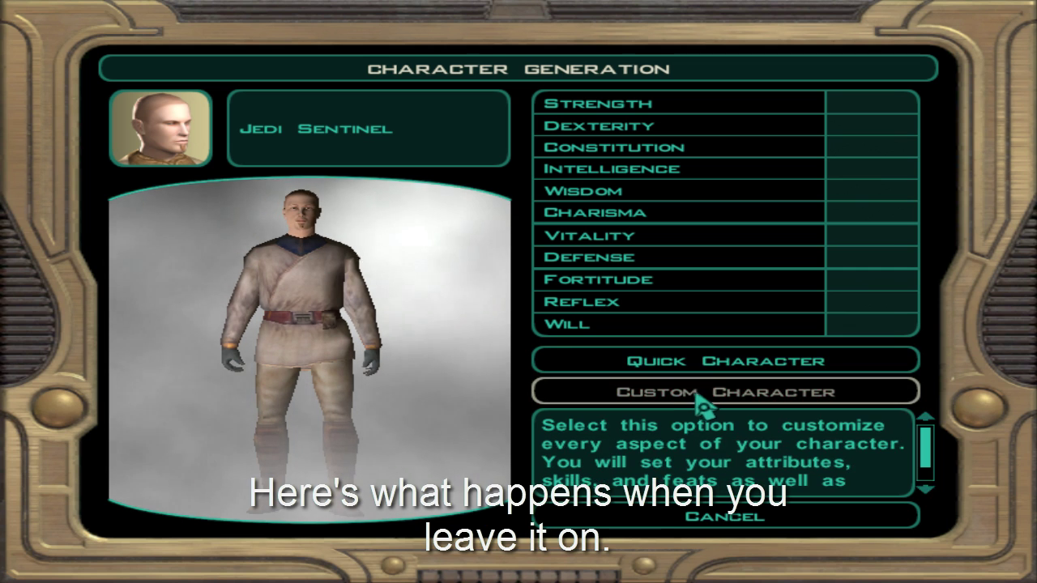
pyautogui.click(698, 399)
pyautogui.click(641, 526)
pyautogui.click(687, 361)
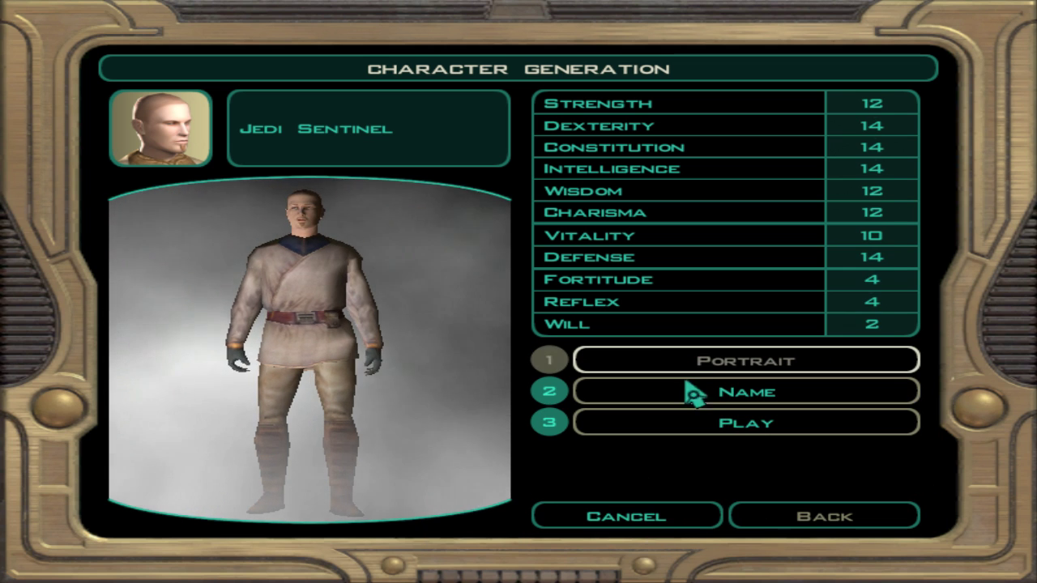
# Step: Accept the bald male portrait and the character's suggested name, and begin playing
pyautogui.click(731, 364)
pyautogui.click(331, 522)
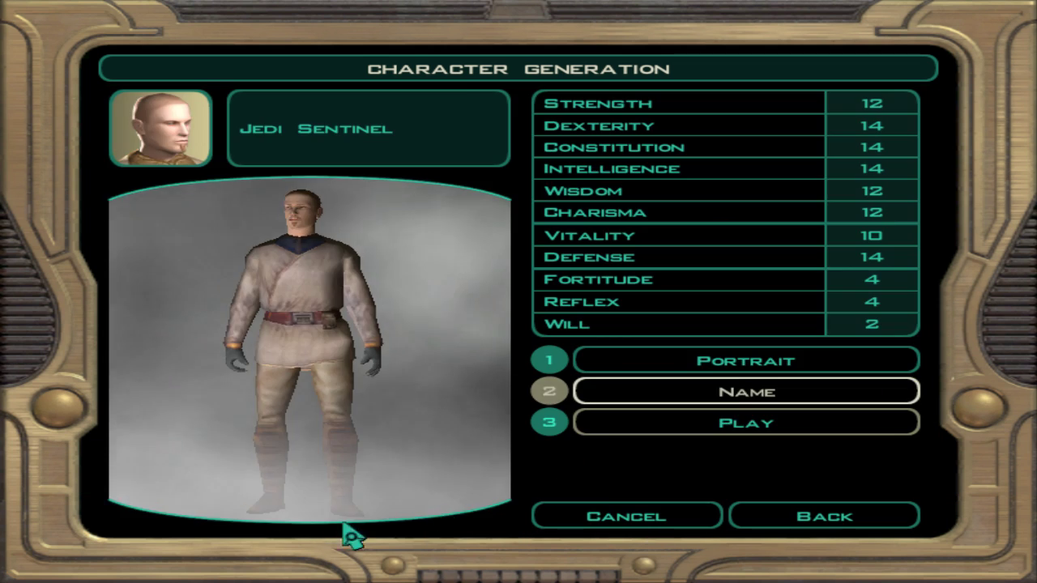
pyautogui.click(741, 391)
pyautogui.press('Return')
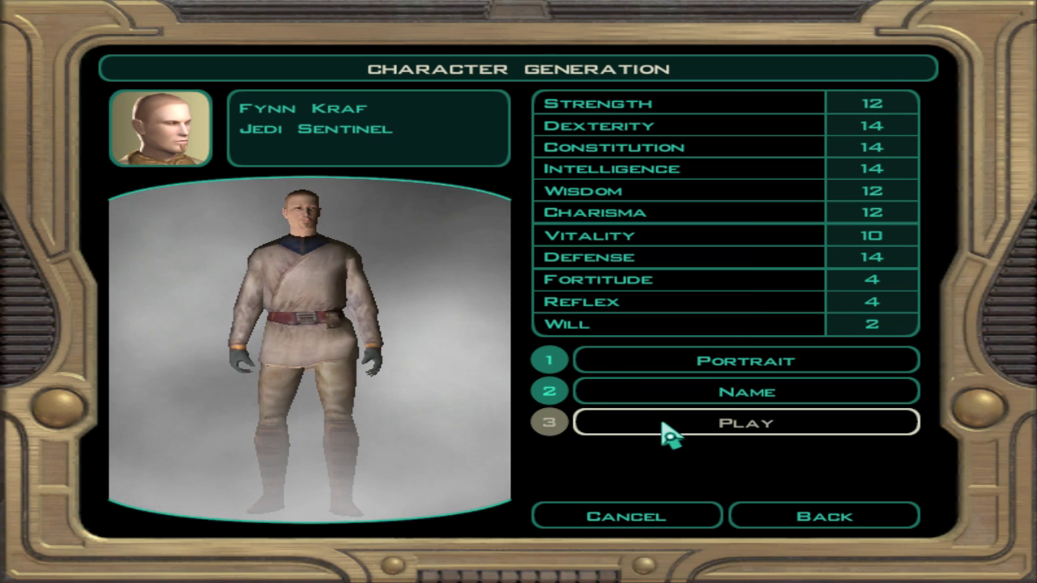
pyautogui.click(669, 435)
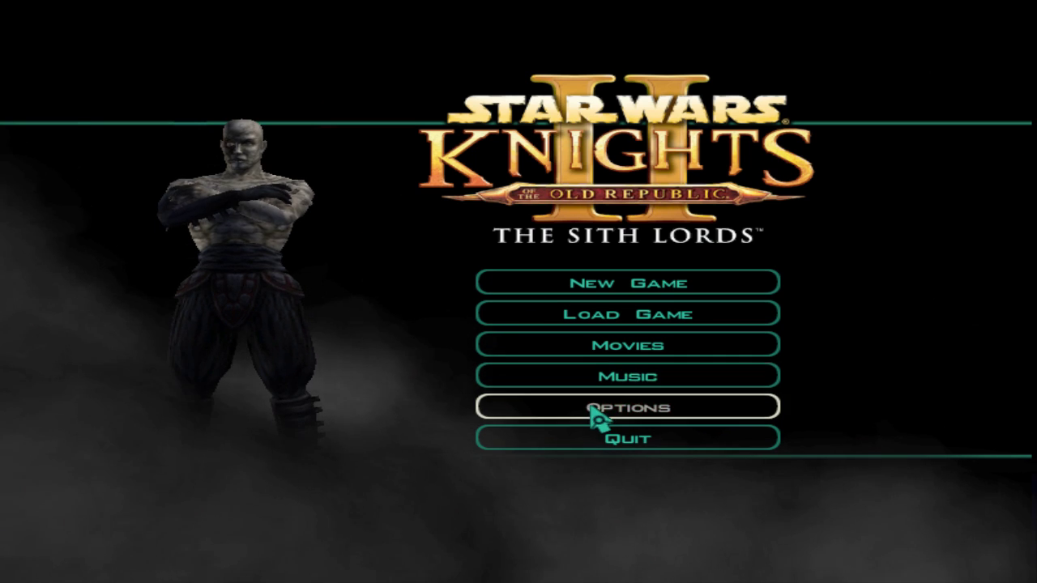
# Step: Turn off Frame Buffer Effects in the advanced graphics options, leaving V-Sync enabled, and return to the main menu
pyautogui.click(593, 414)
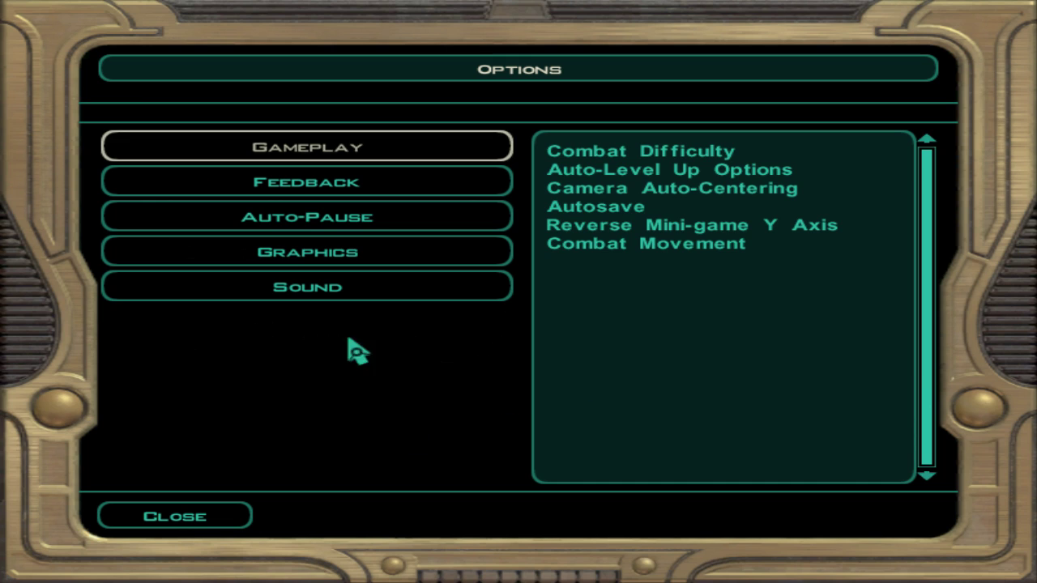
pyautogui.click(276, 253)
pyautogui.click(300, 477)
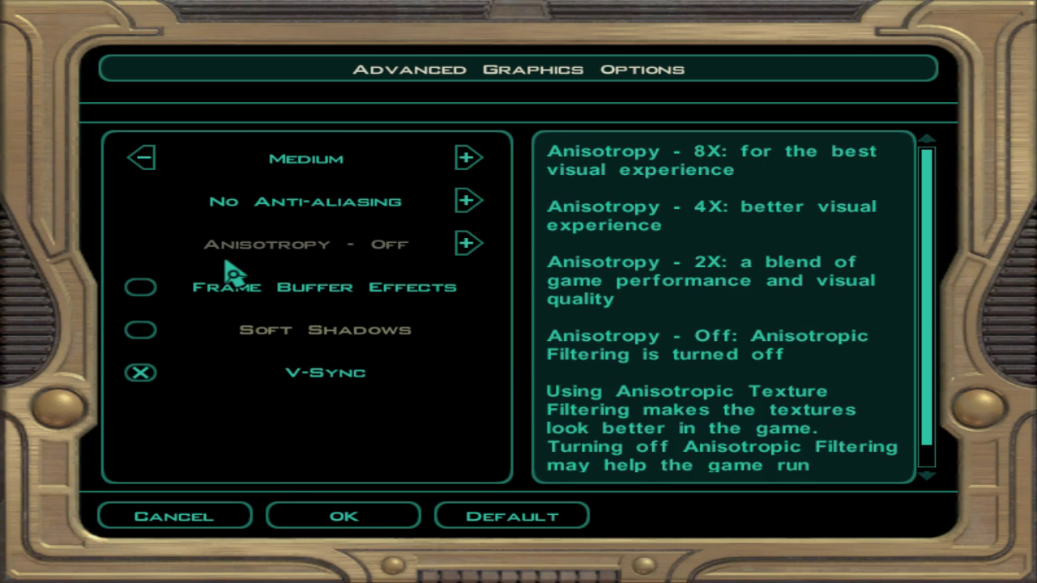
pyautogui.click(375, 528)
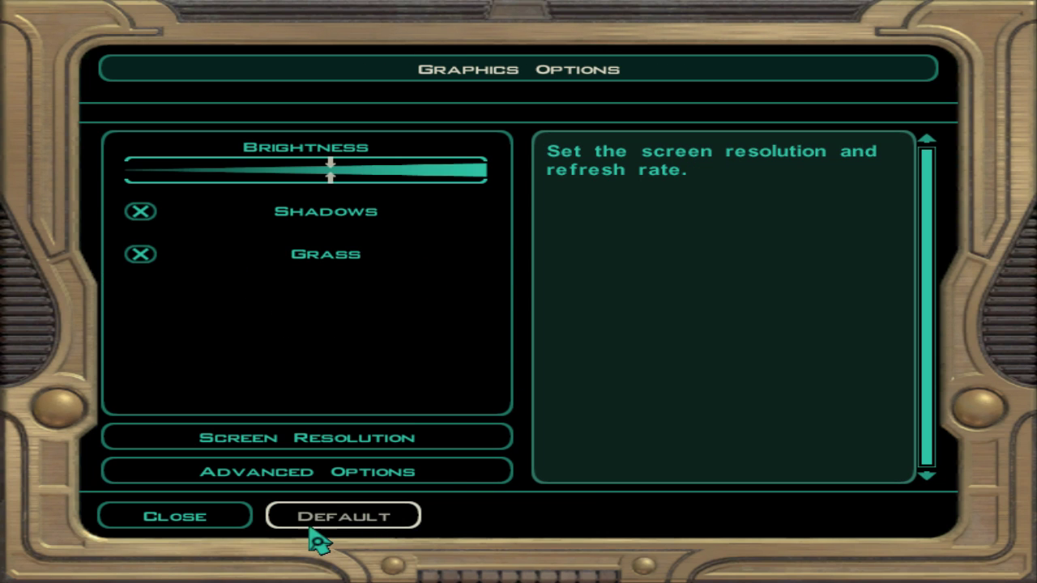
pyautogui.click(227, 518)
pyautogui.click(208, 519)
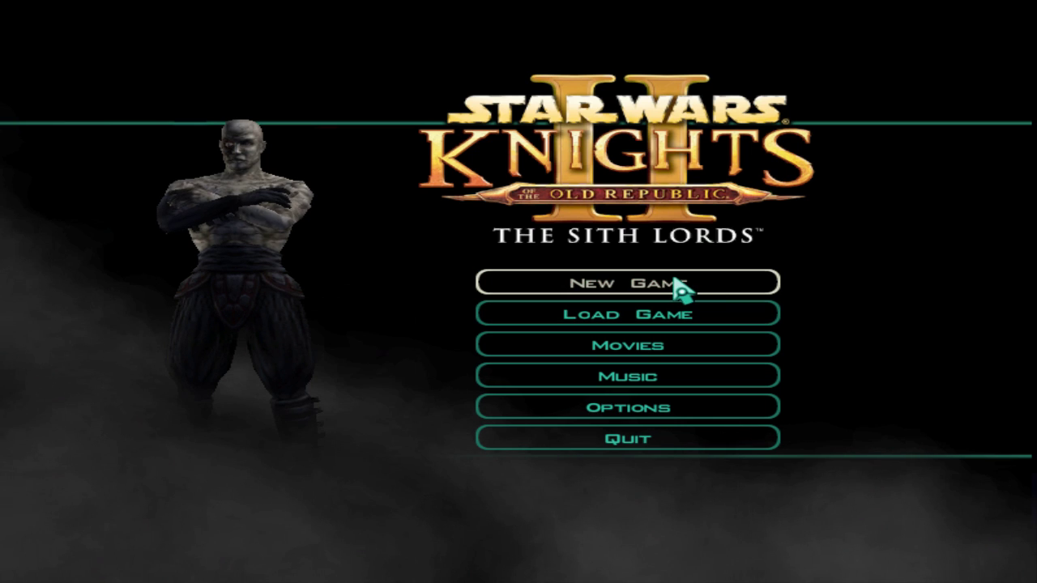
# Step: Start another new game with a male Jedi Sentinel using quick character creation
pyautogui.click(678, 287)
pyautogui.click(324, 281)
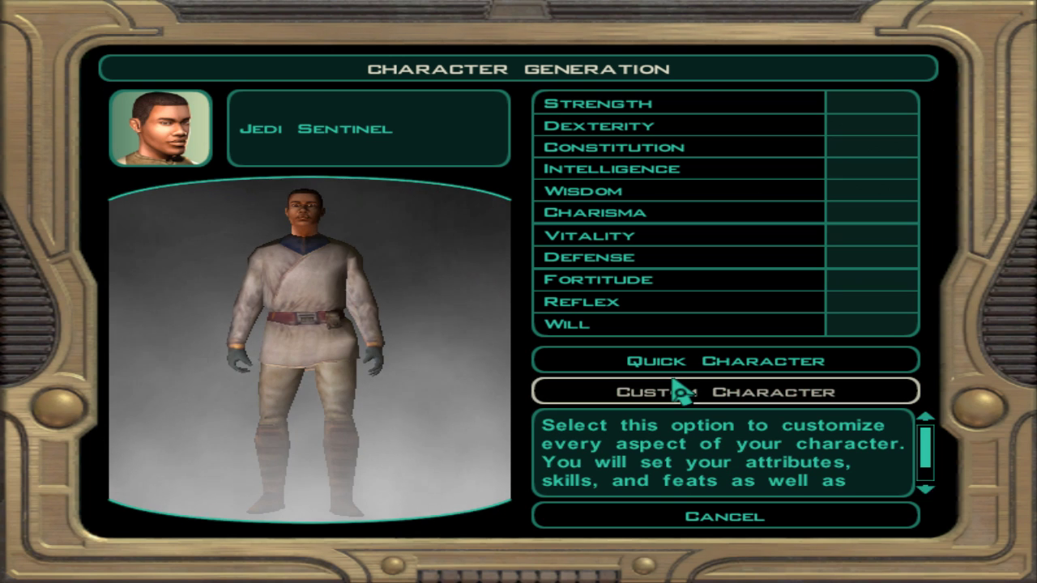
pyautogui.click(689, 369)
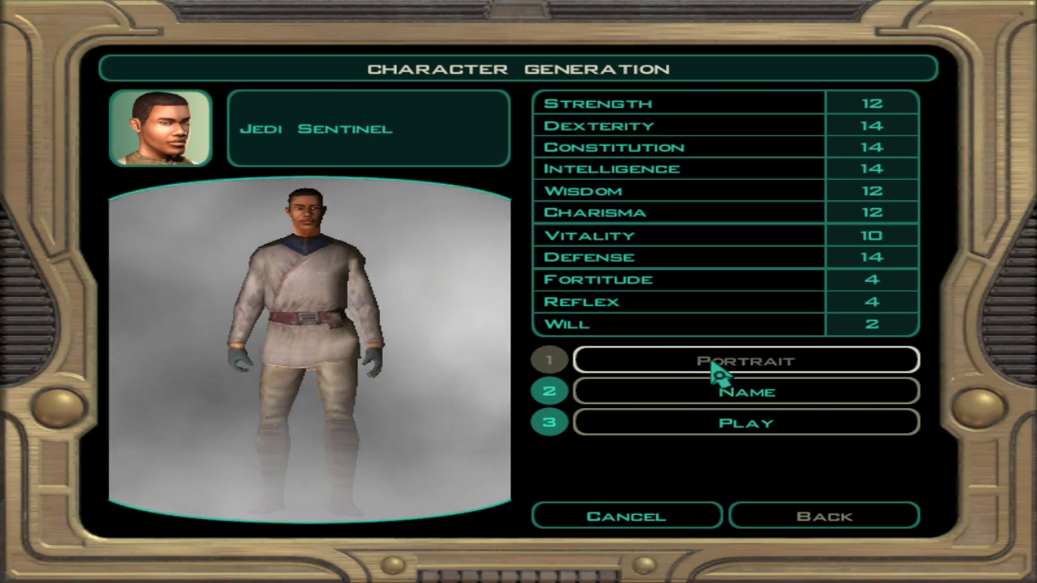
# Step: Cycle through the character portraits to the bald man with the goatee
pyautogui.click(717, 365)
pyautogui.click(399, 301)
pyautogui.click(397, 298)
pyautogui.click(397, 298)
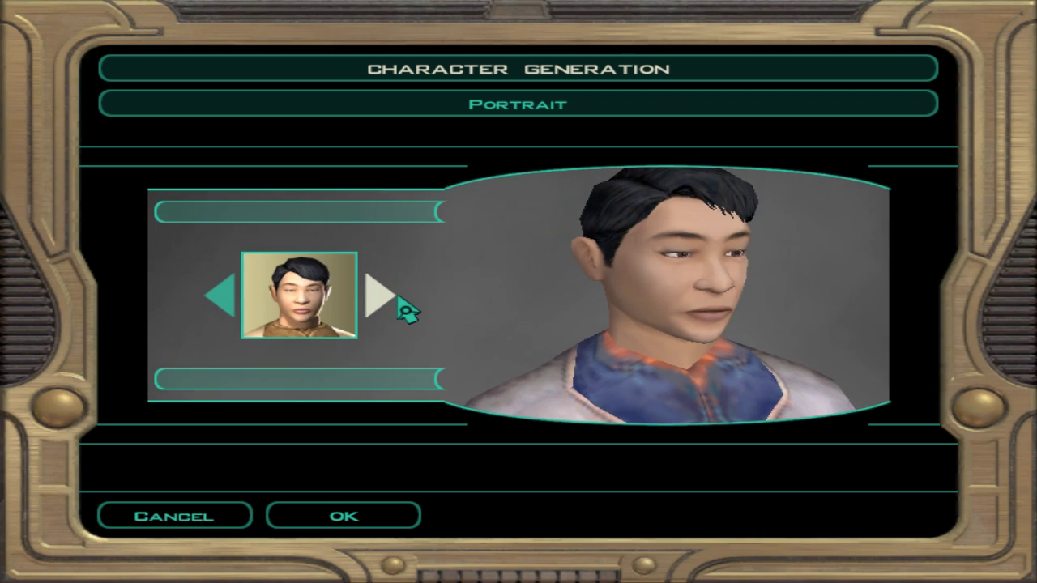
pyautogui.click(396, 298)
pyautogui.click(397, 298)
pyautogui.click(397, 298)
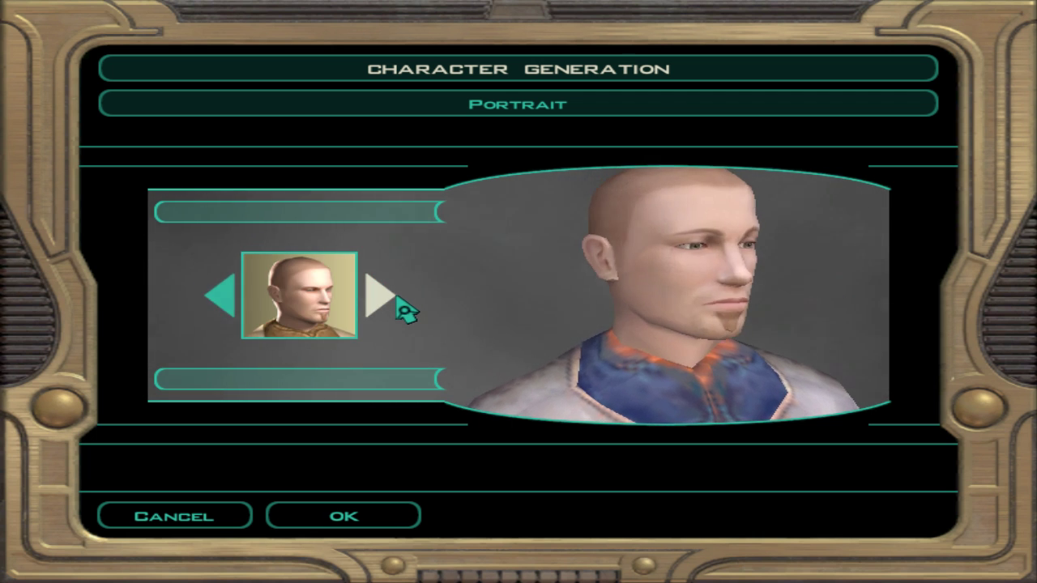